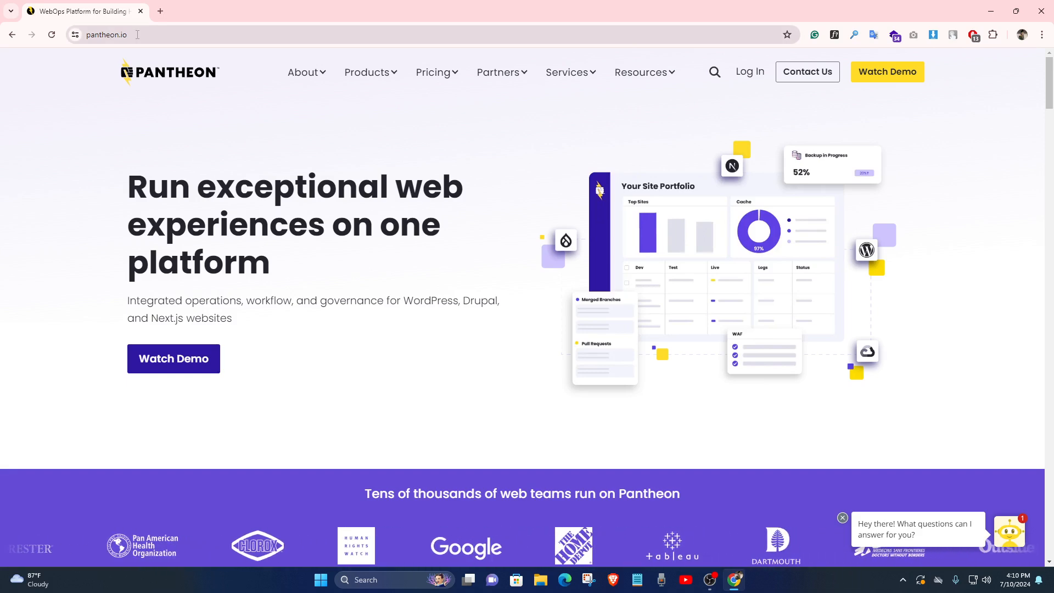
# Search Google for 'pantheon' in a new tab and open the Pantheon.io homepage
pyautogui.click(161, 11)
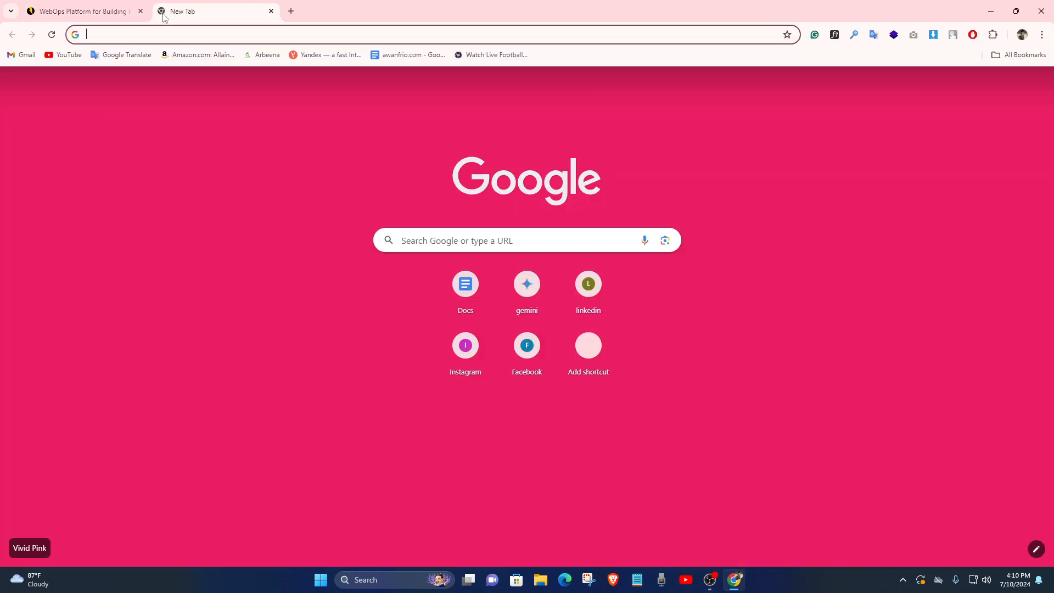
pyautogui.write('pantheon')
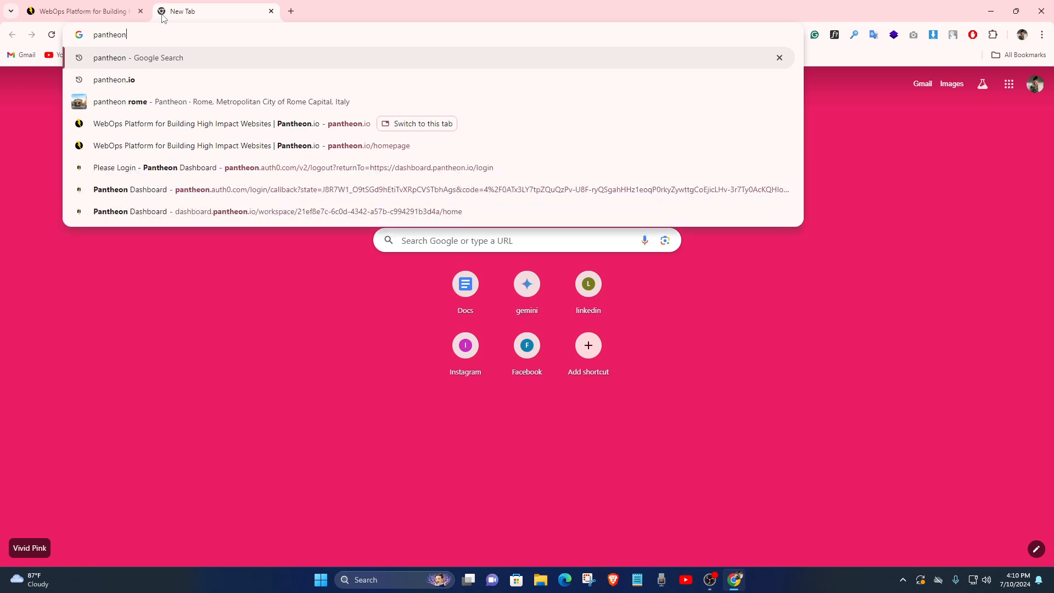
pyautogui.press('Return')
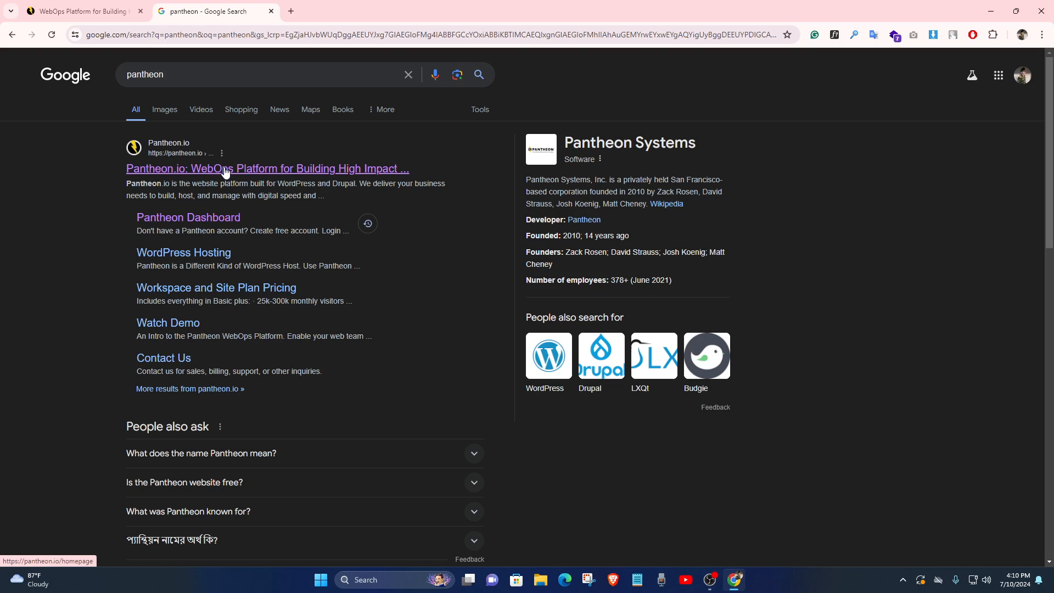
pyautogui.click(195, 176)
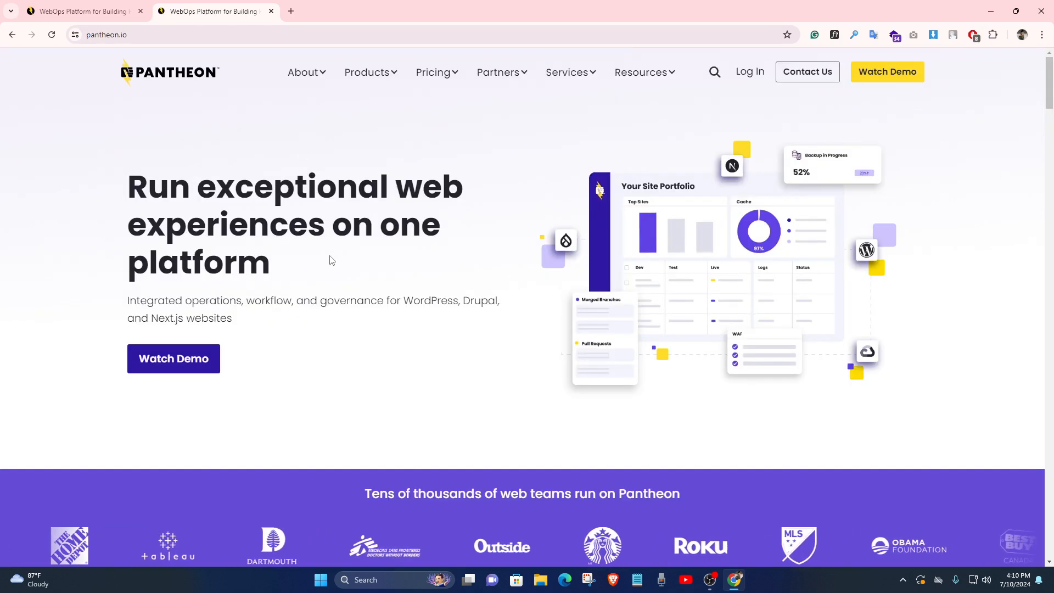
# Go to the Pantheon dashboard login and sign in with a Google account
pyautogui.click(749, 72)
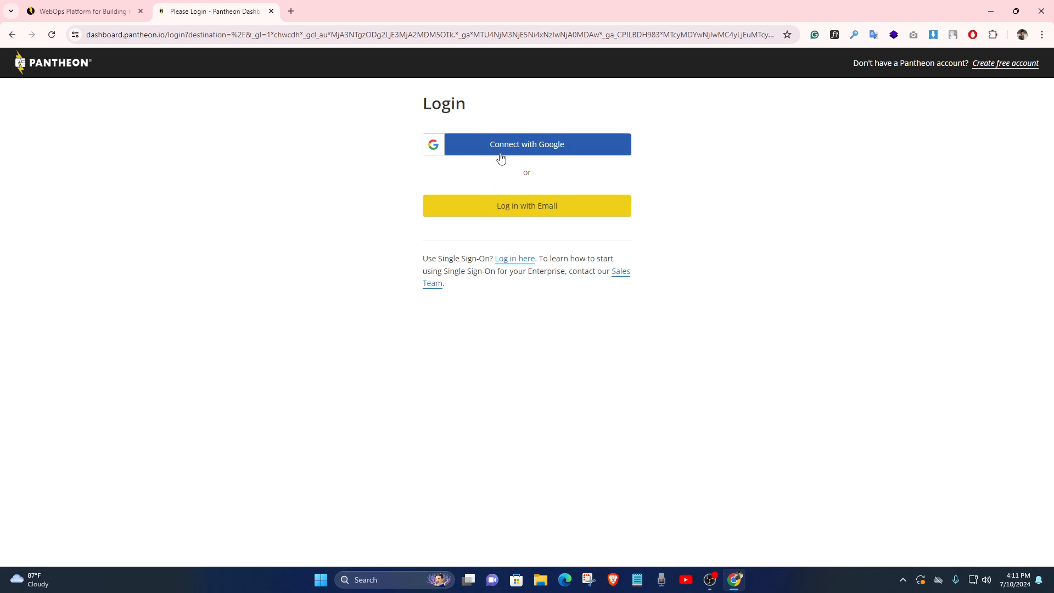
pyautogui.click(550, 157)
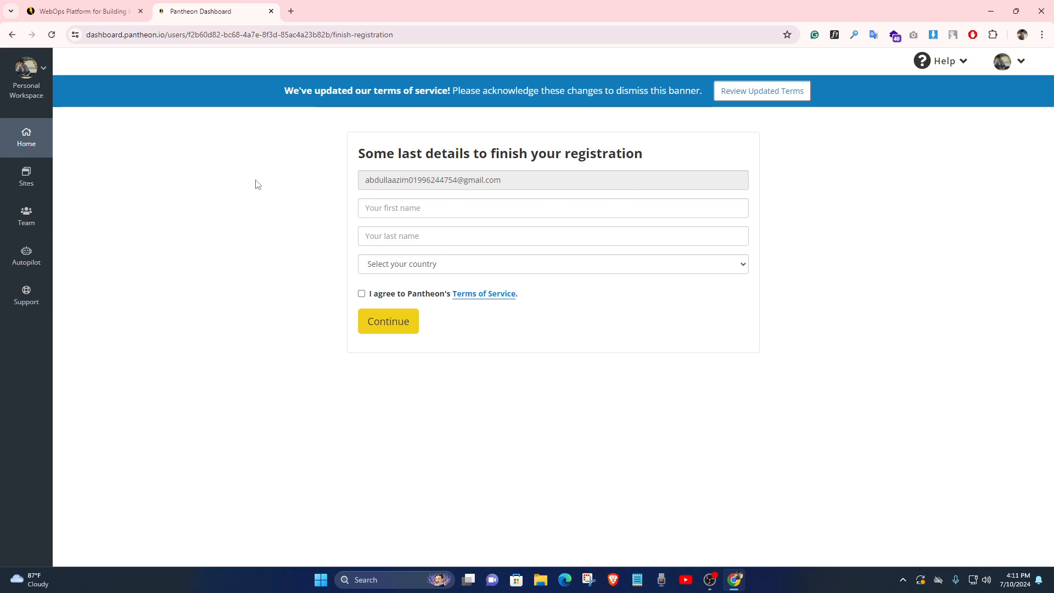
# Enter the user's first and last name in the registration form
pyautogui.click(422, 209)
pyautogui.click(409, 240)
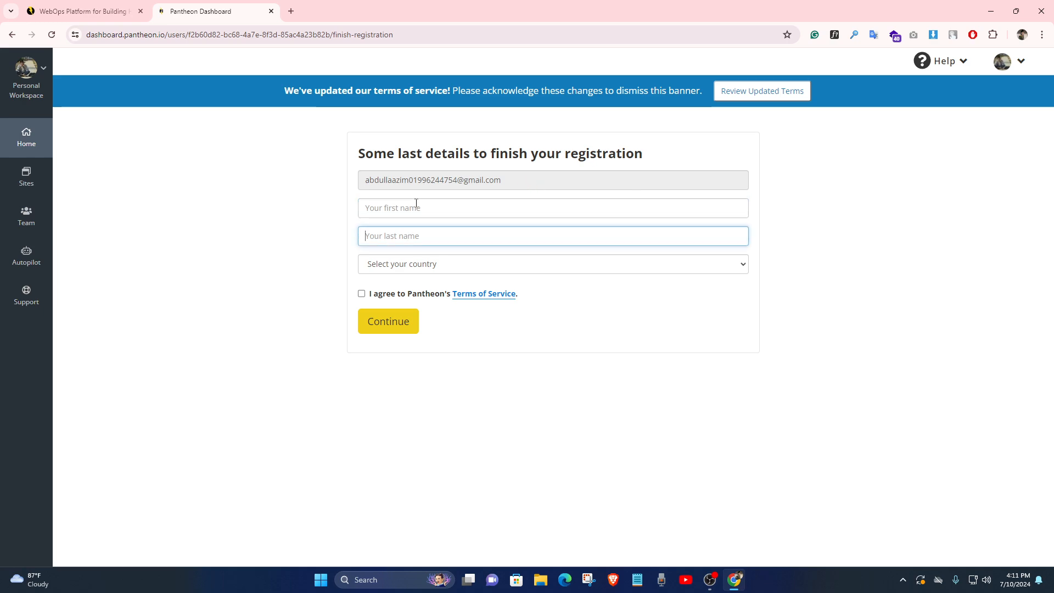
pyautogui.click(416, 204)
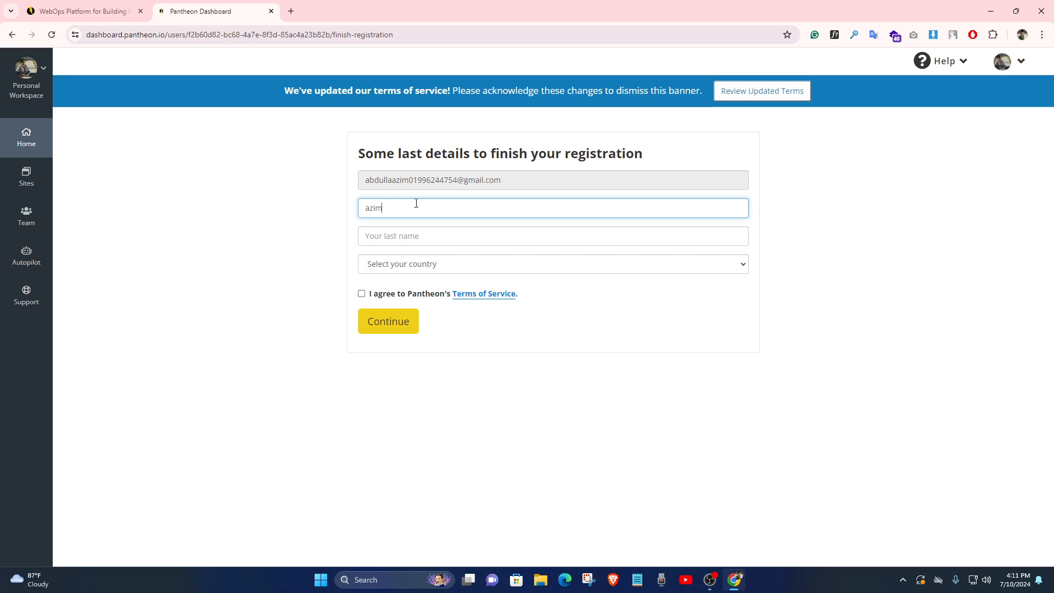
pyautogui.click(396, 240)
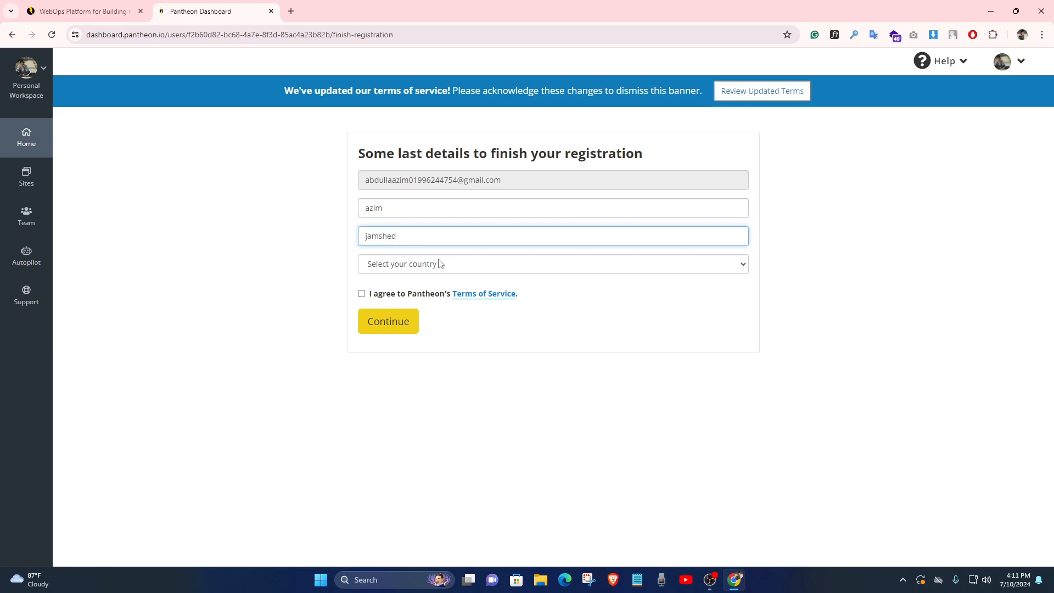
# Choose Bangladesh as country, accept marketing and Terms of Service, and submit registration
pyautogui.click(439, 264)
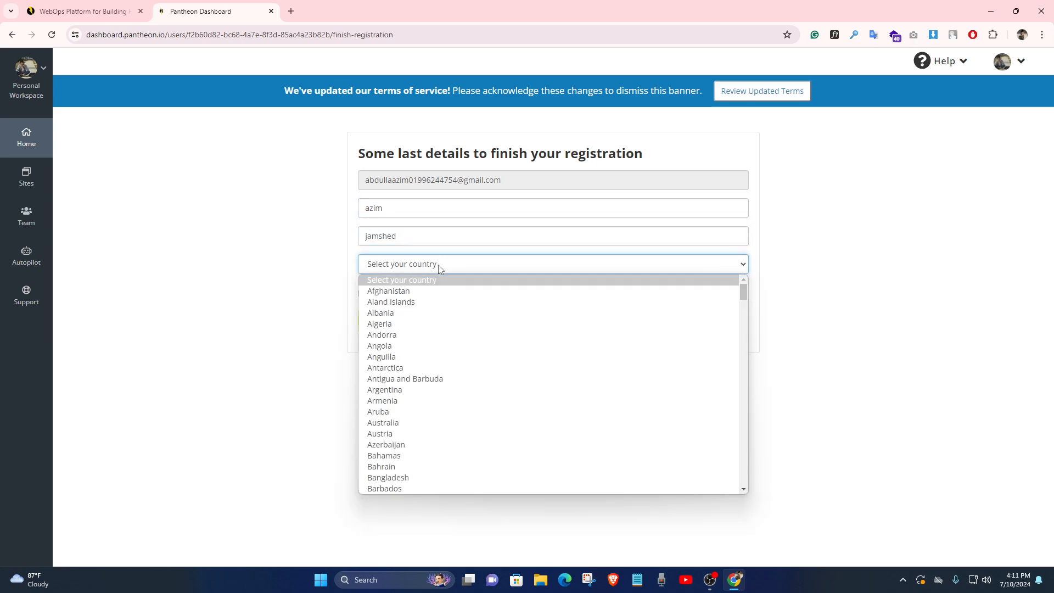
pyautogui.scroll(-20, 423, 454)
pyautogui.scroll(20, 425, 453)
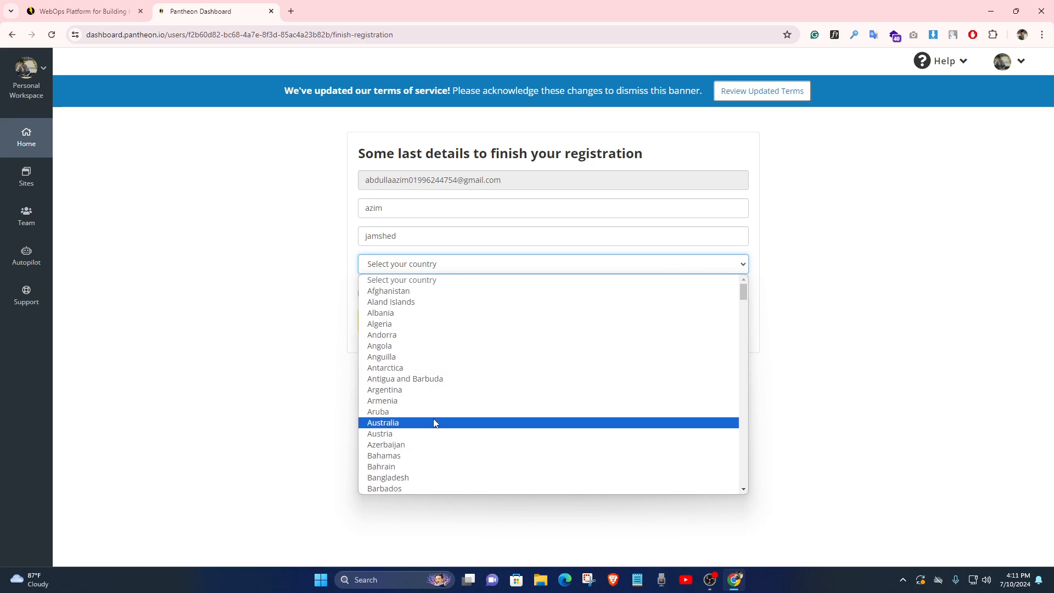
pyautogui.click(417, 478)
pyautogui.click(362, 289)
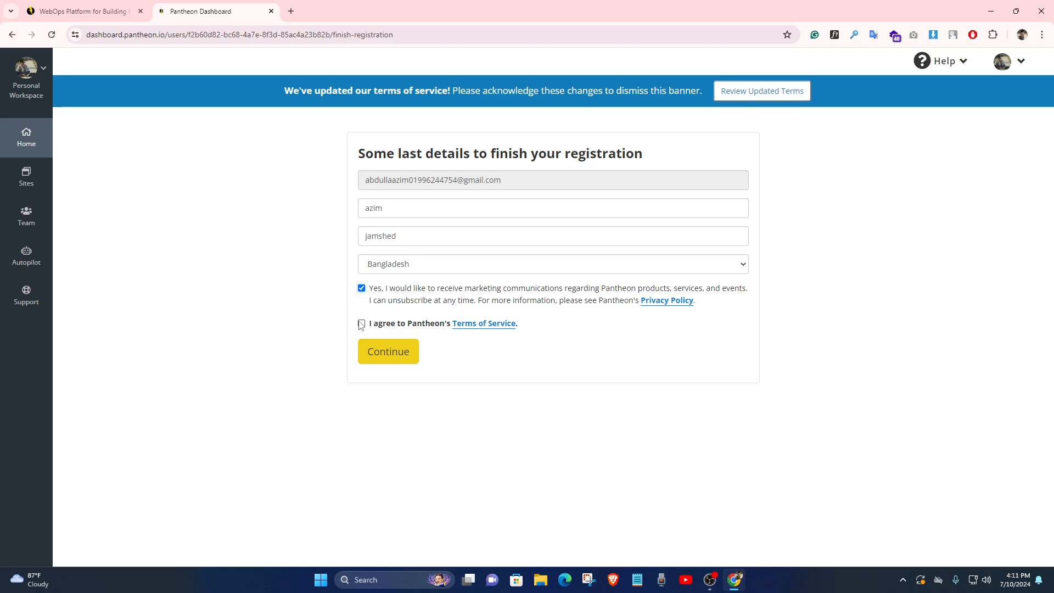
pyautogui.click(362, 324)
pyautogui.click(371, 355)
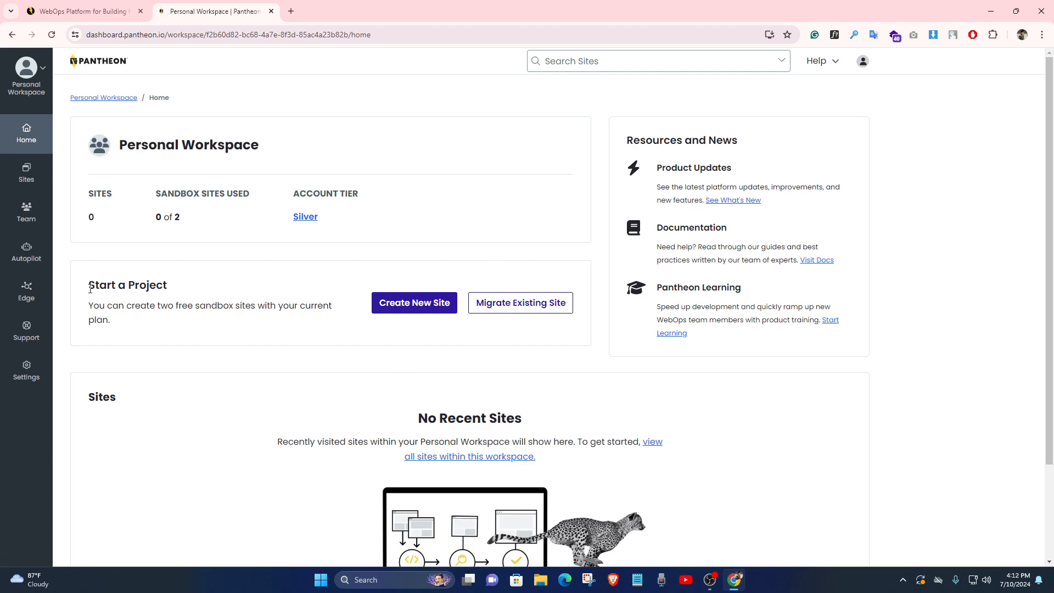
# Review the workspace home (0 of 2 sandbox sites, no recent sites), then start a new site
pyautogui.moveTo(98, 287); pyautogui.dragTo(188, 295)
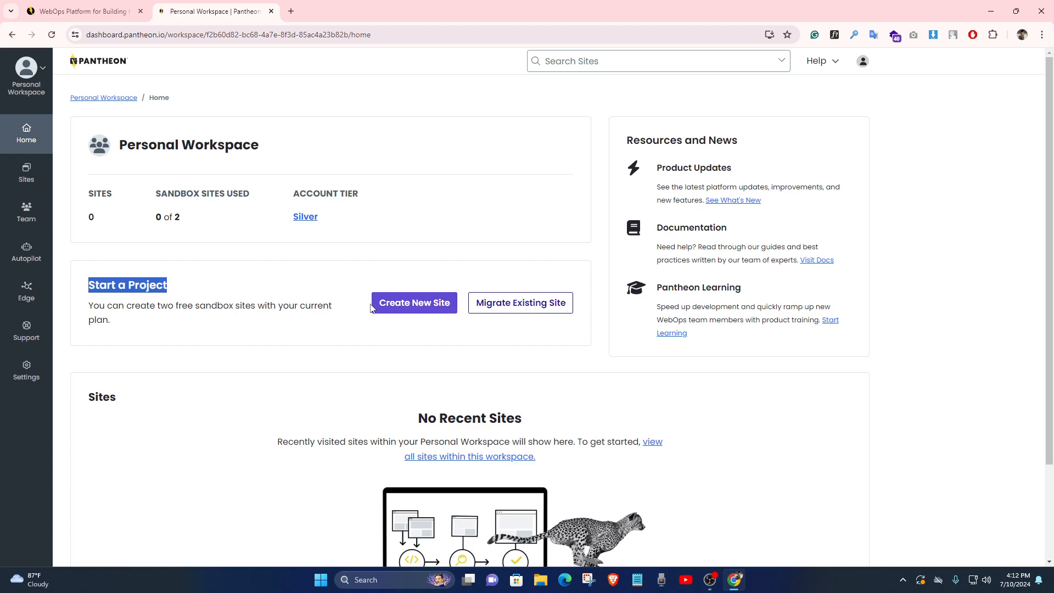
pyautogui.click(214, 301)
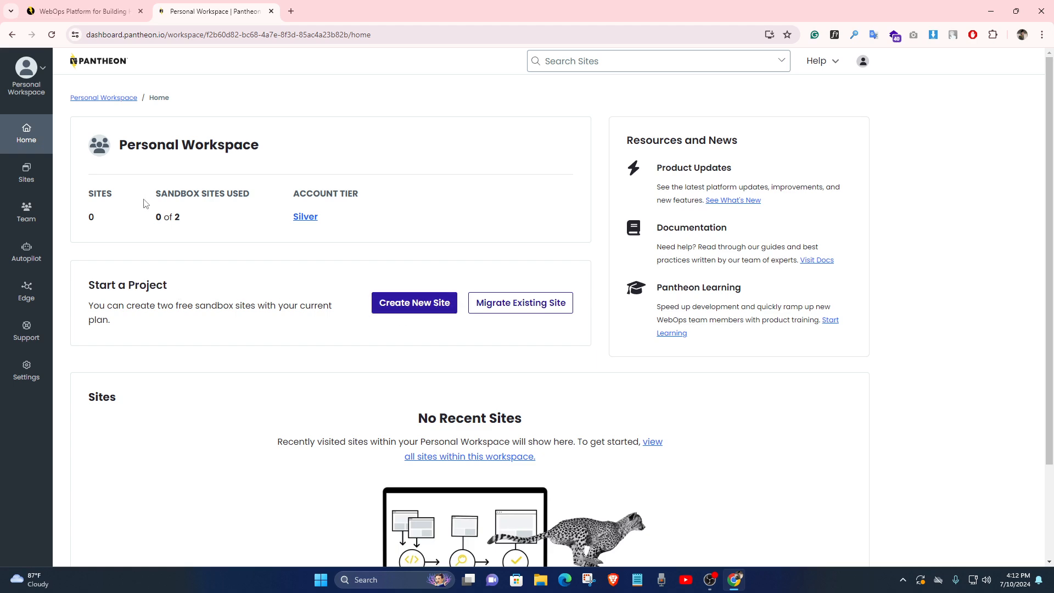
pyautogui.moveTo(158, 215); pyautogui.dragTo(190, 221)
pyautogui.click(193, 221)
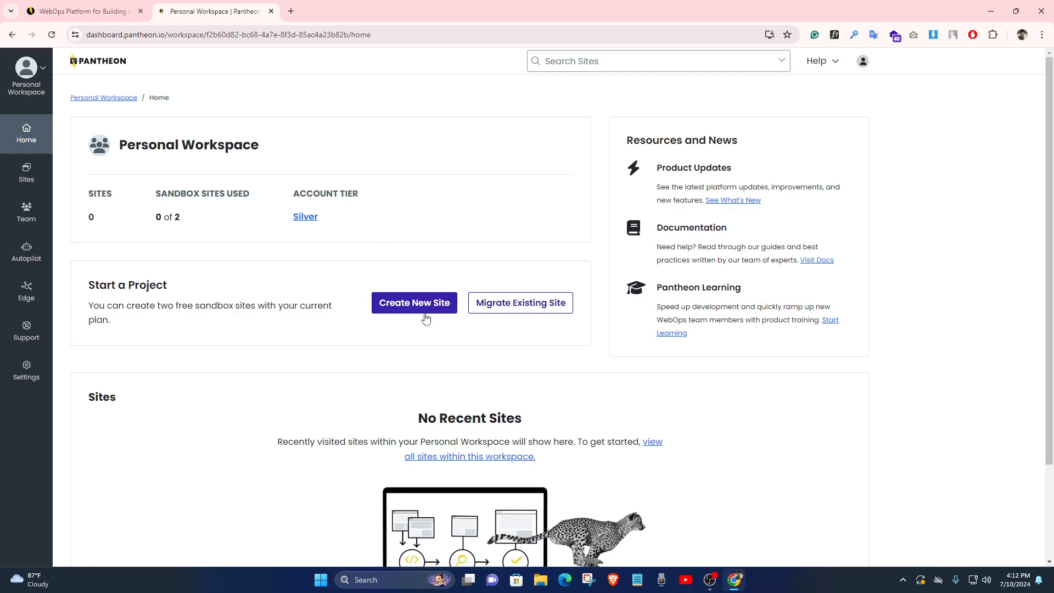
pyautogui.scroll(-2, 465, 333)
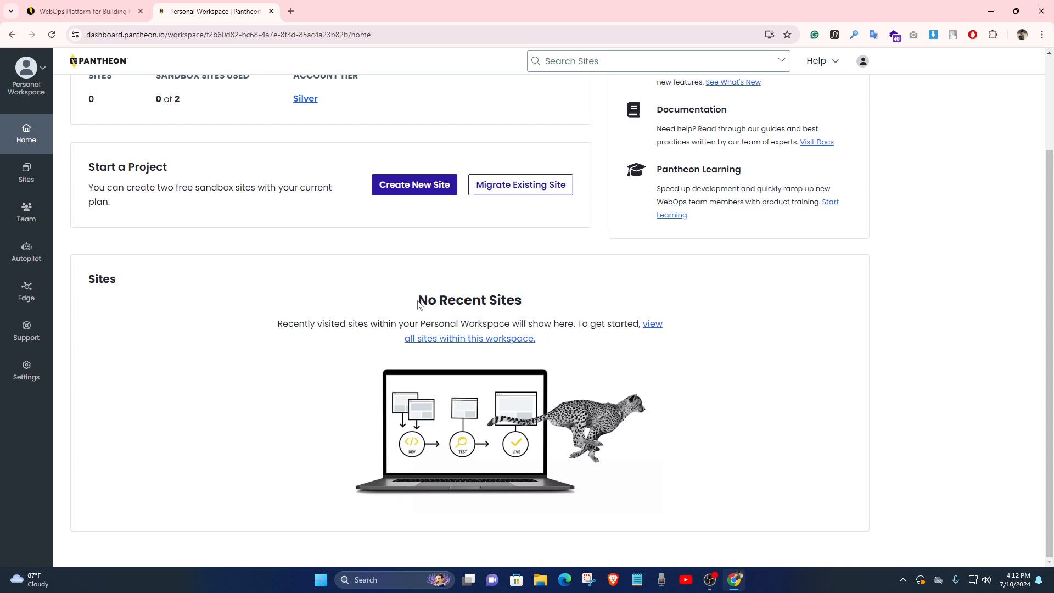
pyautogui.moveTo(419, 301); pyautogui.dragTo(519, 297)
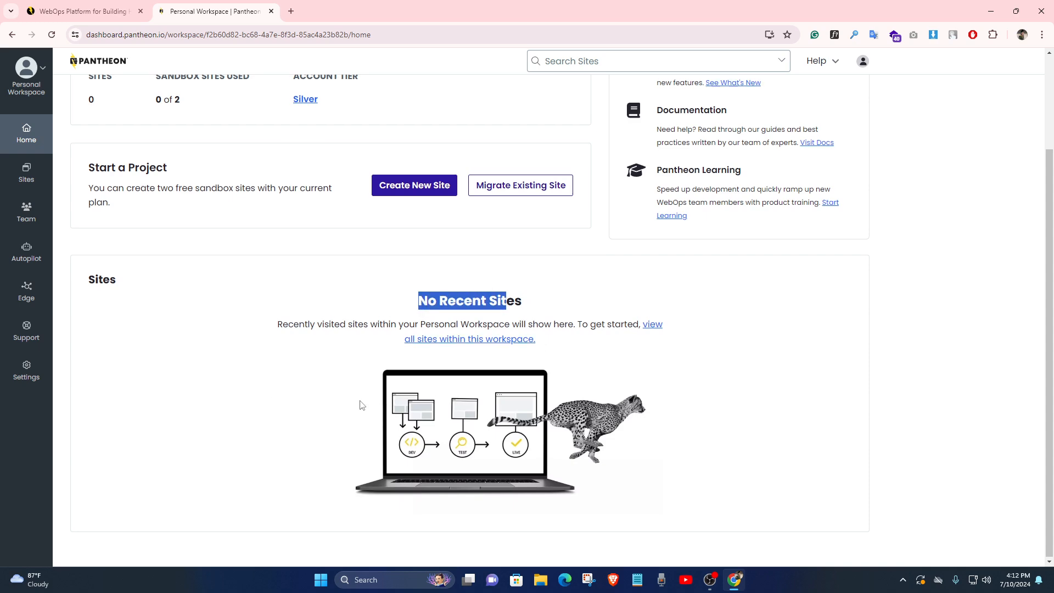
pyautogui.scroll(2, 360, 403)
pyautogui.click(337, 314)
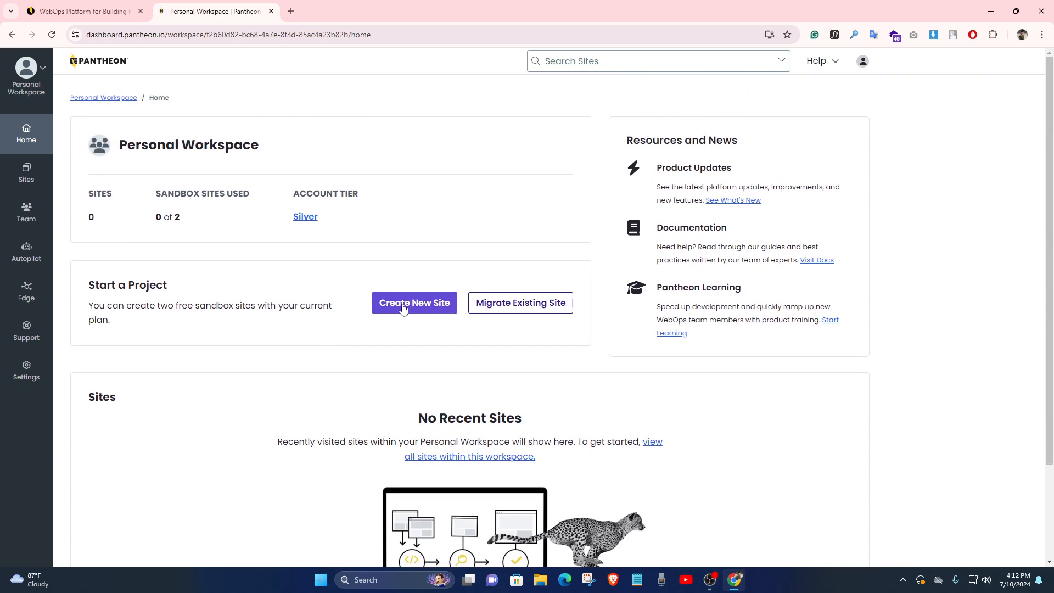
pyautogui.click(421, 312)
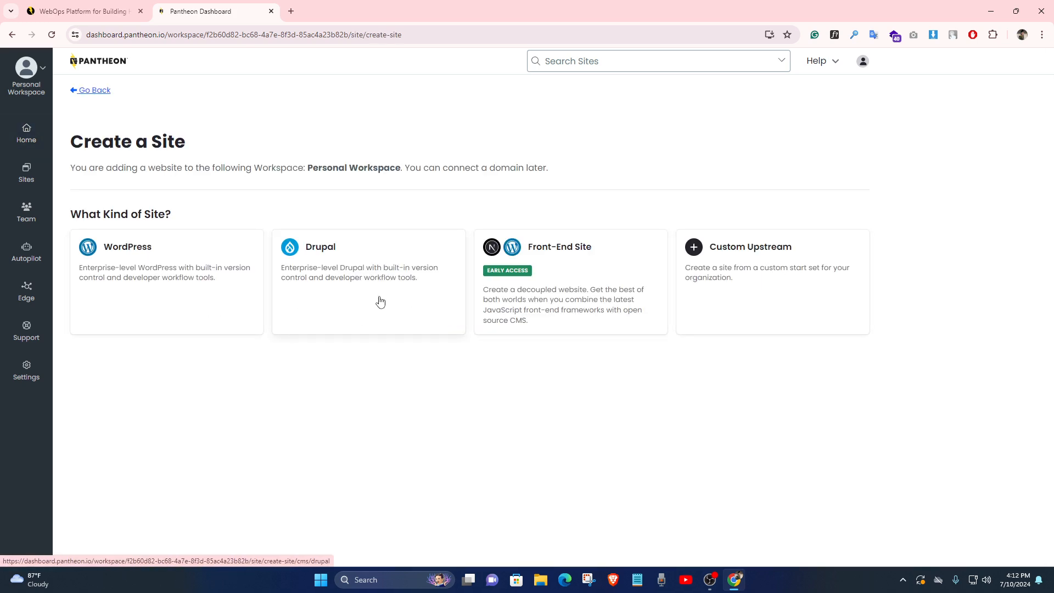
# Choose WordPress as the site type and enter the site name wordpressweb
pyautogui.click(125, 269)
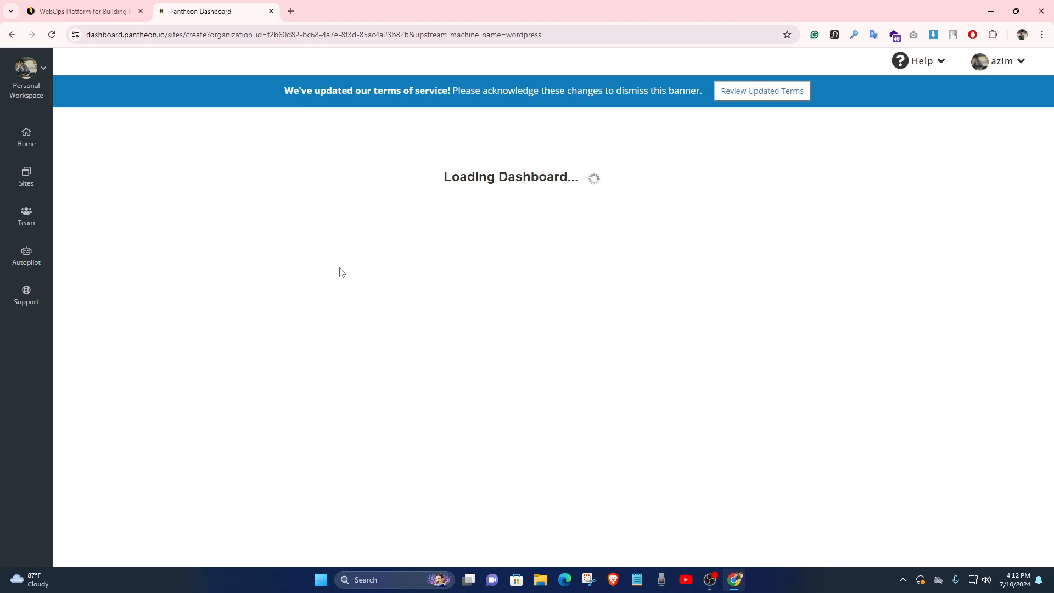
pyautogui.click(381, 215)
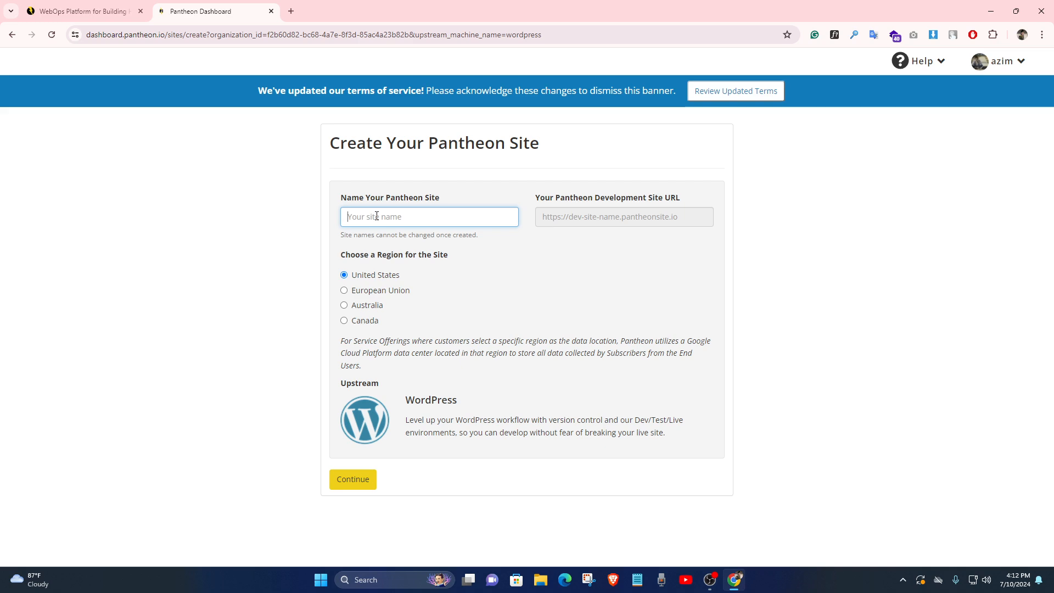
pyautogui.write('azim')
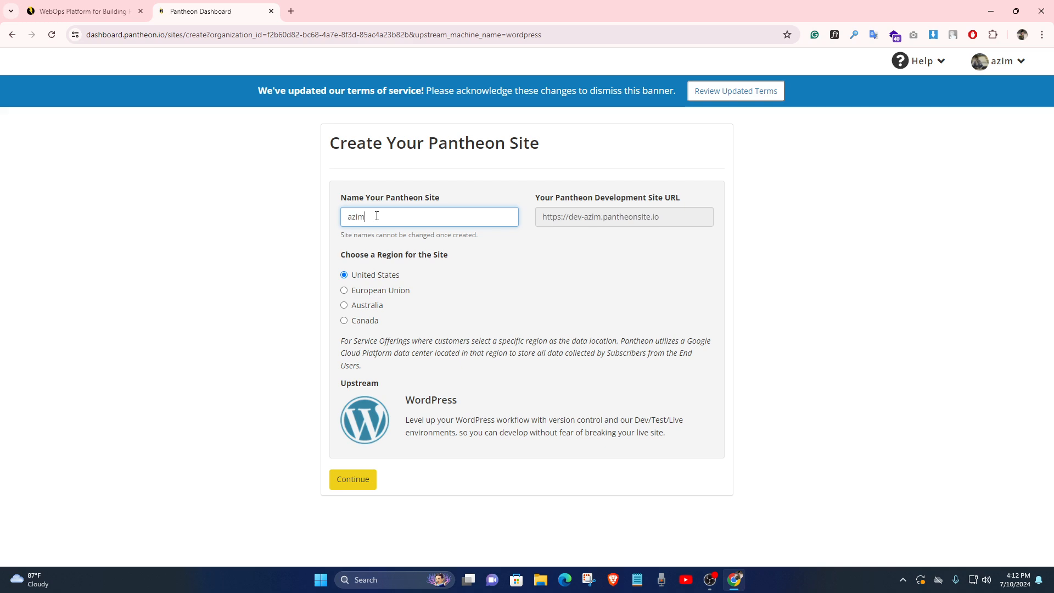
pyautogui.press('BackSpace')
pyautogui.press('BackSpace')
pyautogui.press('BackSpace')
pyautogui.press('BackSpace')
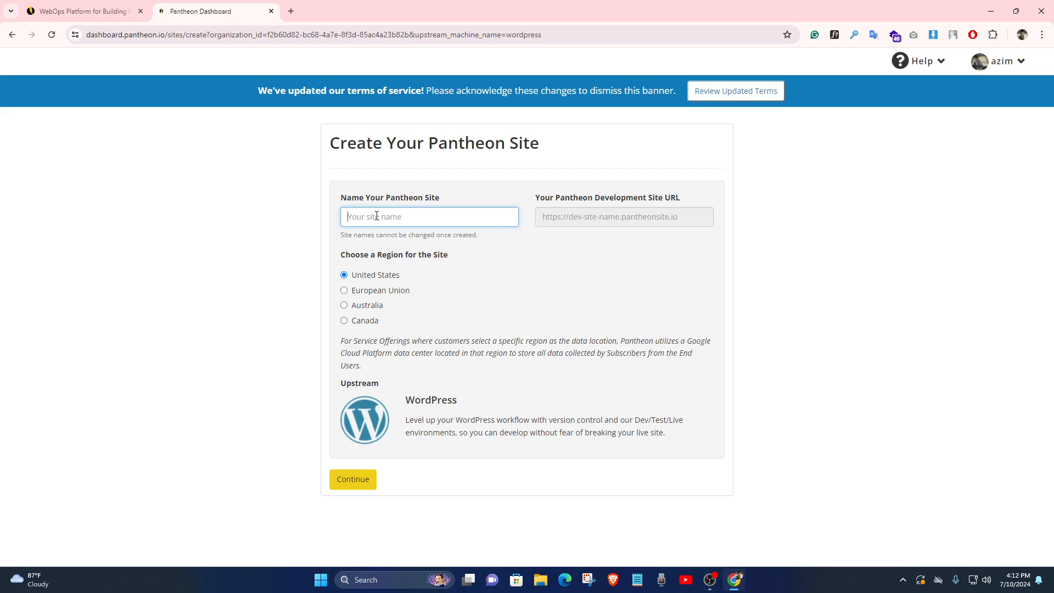
pyautogui.write('wordpr')
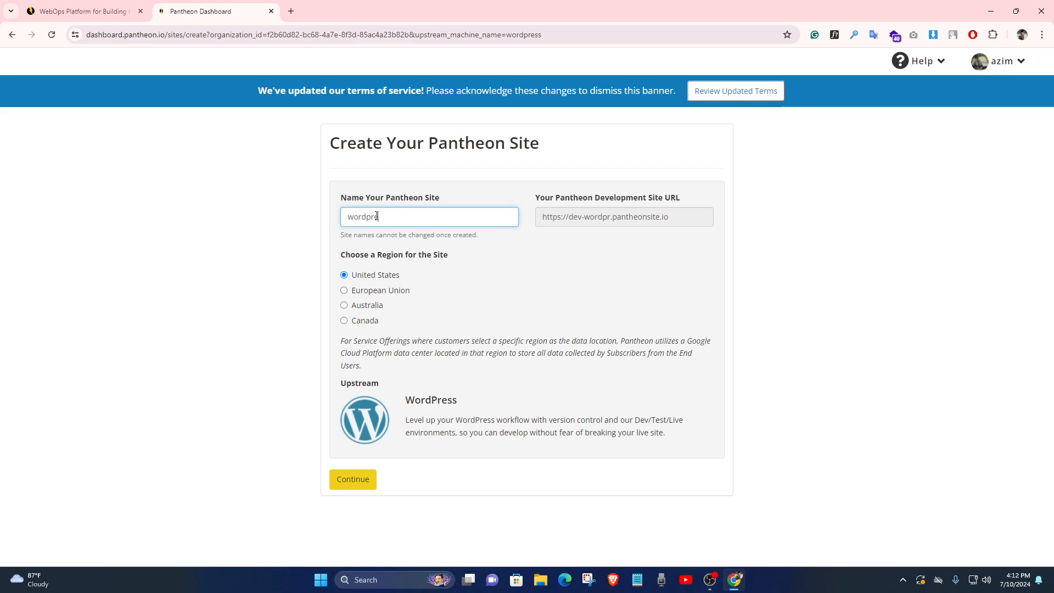
pyautogui.write('essweb')
pyautogui.doubleClick(376, 216)
pyautogui.click(285, 259)
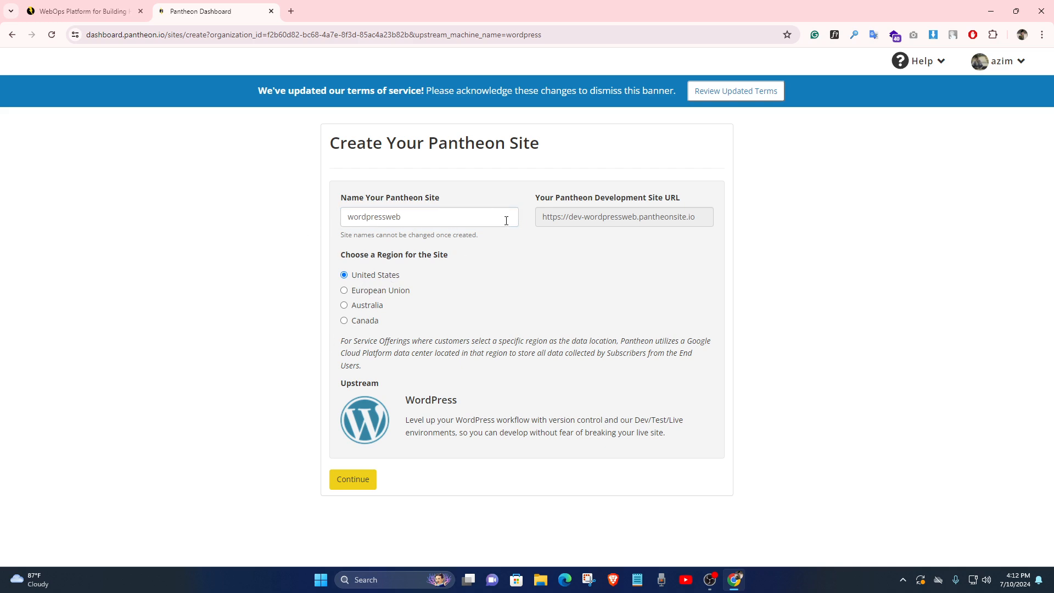
# Submit the name, then change it to wordpressweb2024 after the 'already exists' error
pyautogui.click(425, 212)
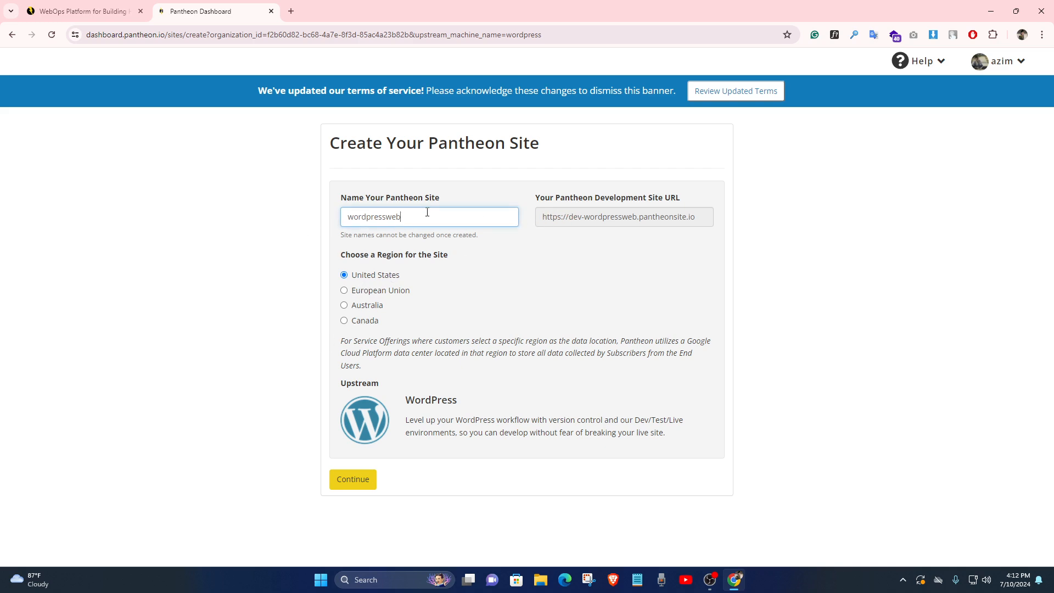
pyautogui.click(275, 270)
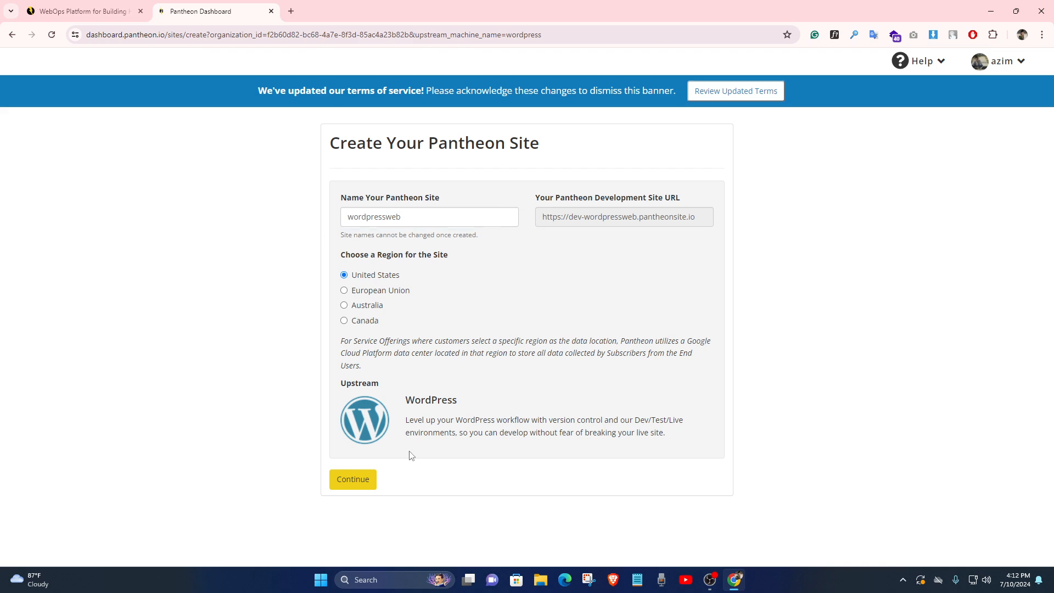
pyautogui.click(353, 483)
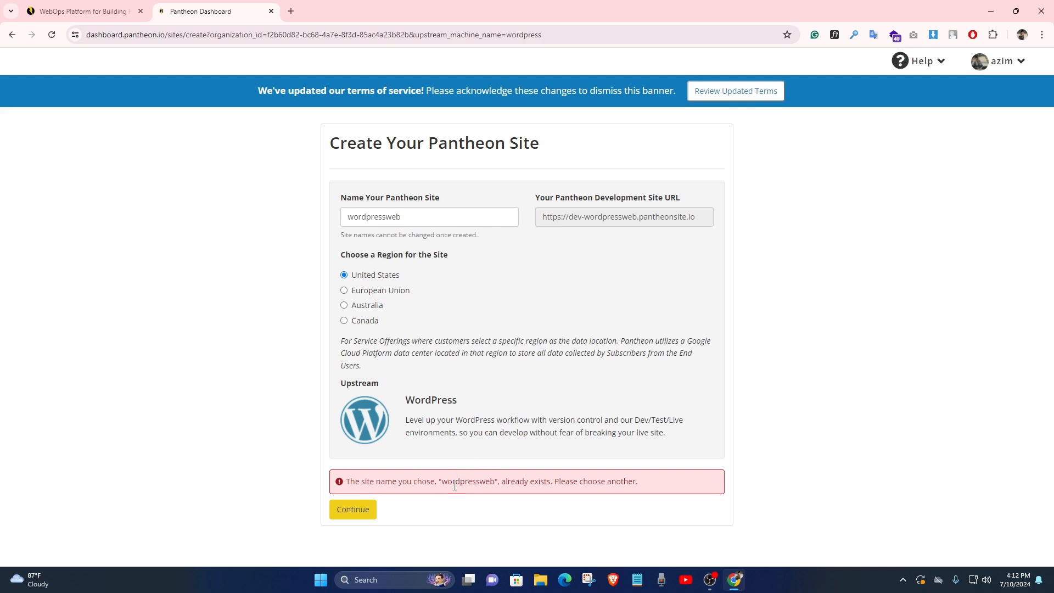
pyautogui.click(431, 212)
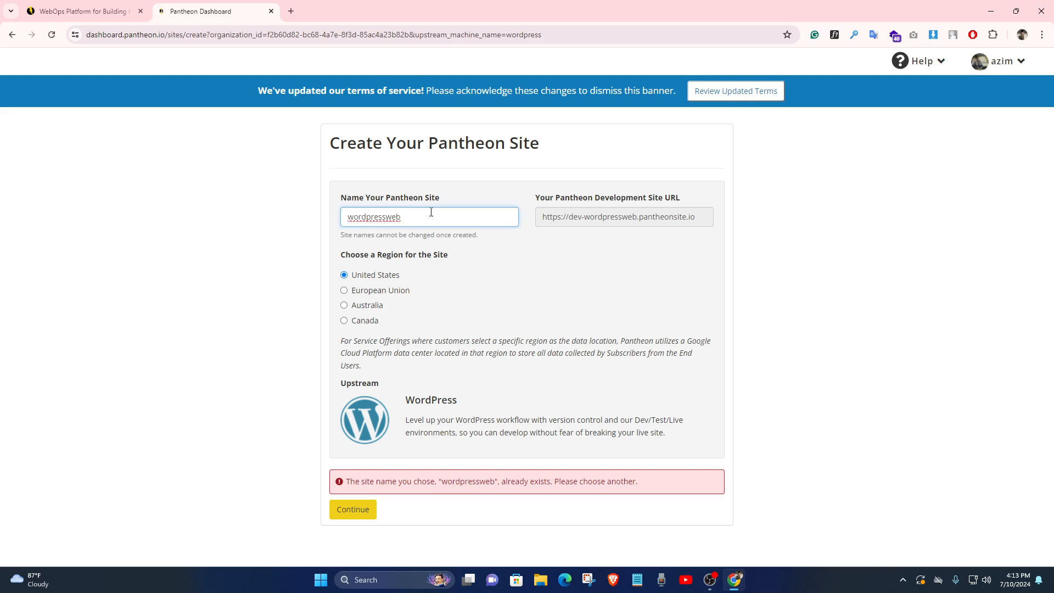
pyautogui.write('2024')
# Create the wordpressweb2024 site to start deploying WordPress, then switch to the pantheon.io tab
pyautogui.click(368, 514)
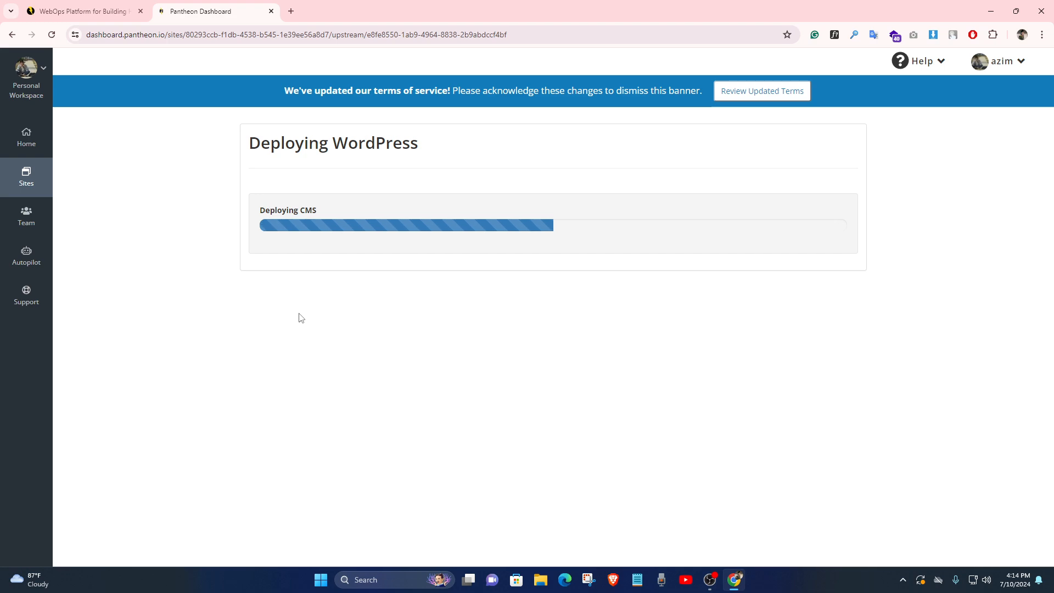
pyautogui.click(711, 582)
pyautogui.click(710, 582)
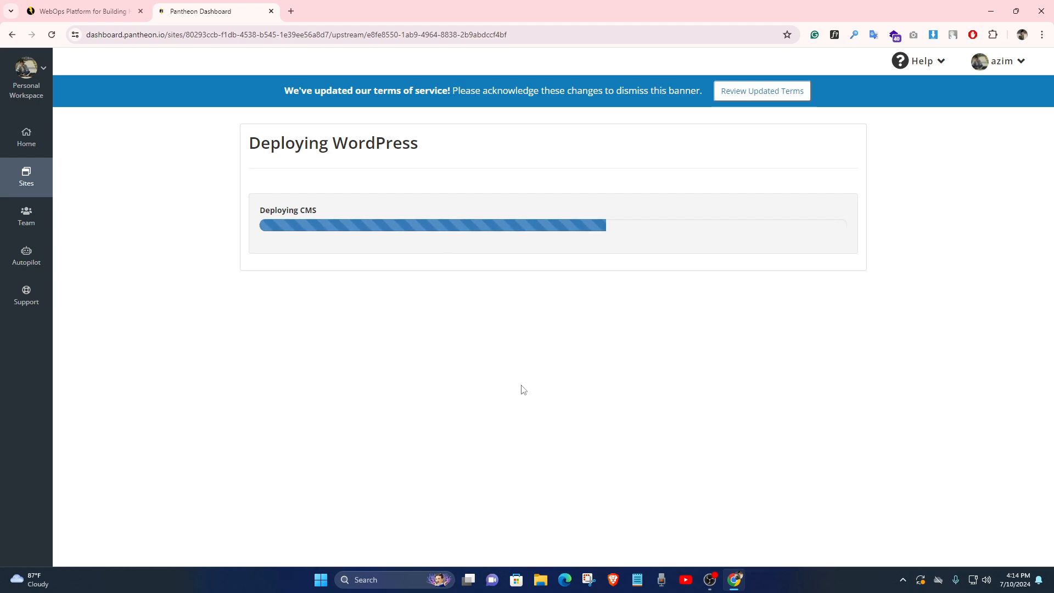
pyautogui.click(82, 11)
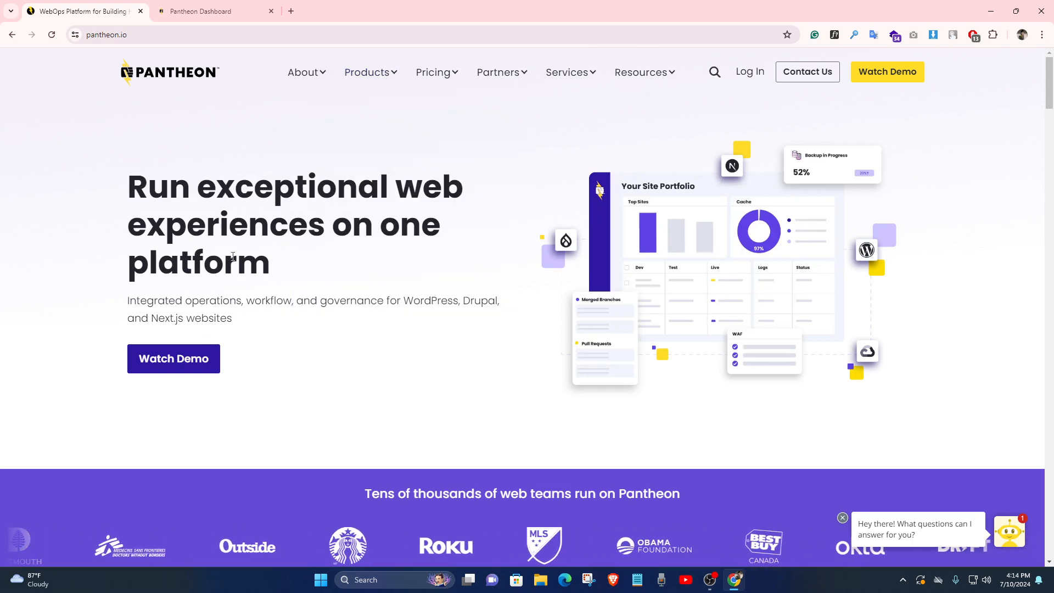
# Scroll through the pantheon.io homepage, then return to the Deploying WordPress progress tab
pyautogui.scroll(-4, 352, 272)
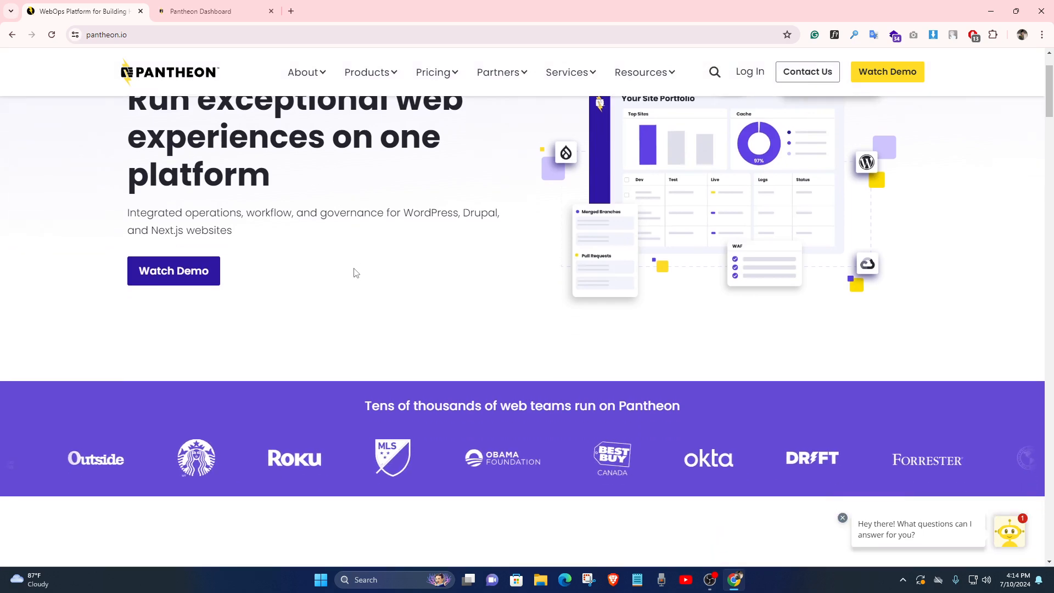
pyautogui.scroll(4, 329, 258)
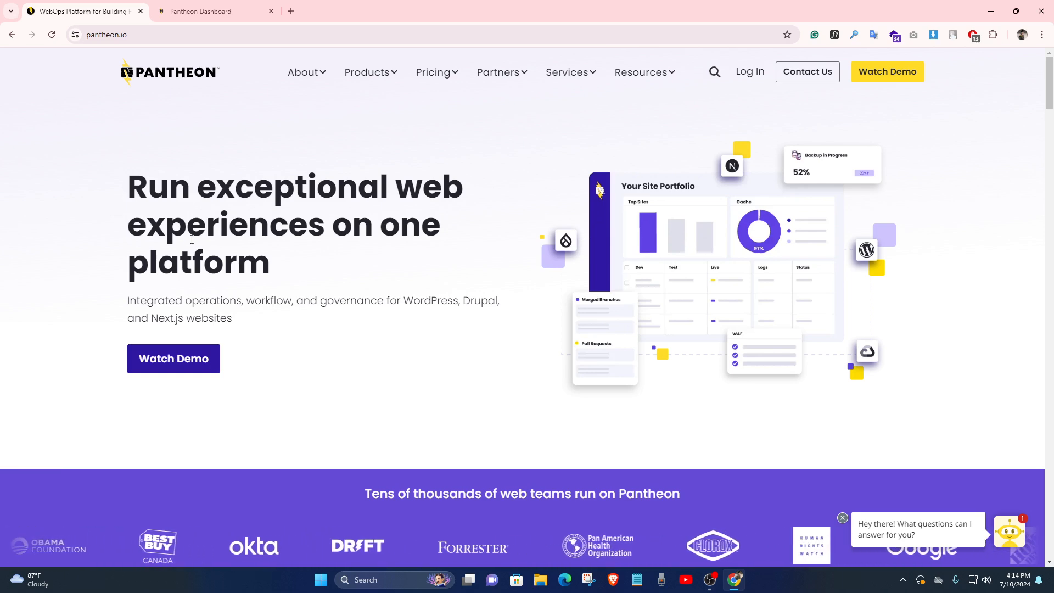
pyautogui.scroll(-2, 273, 282)
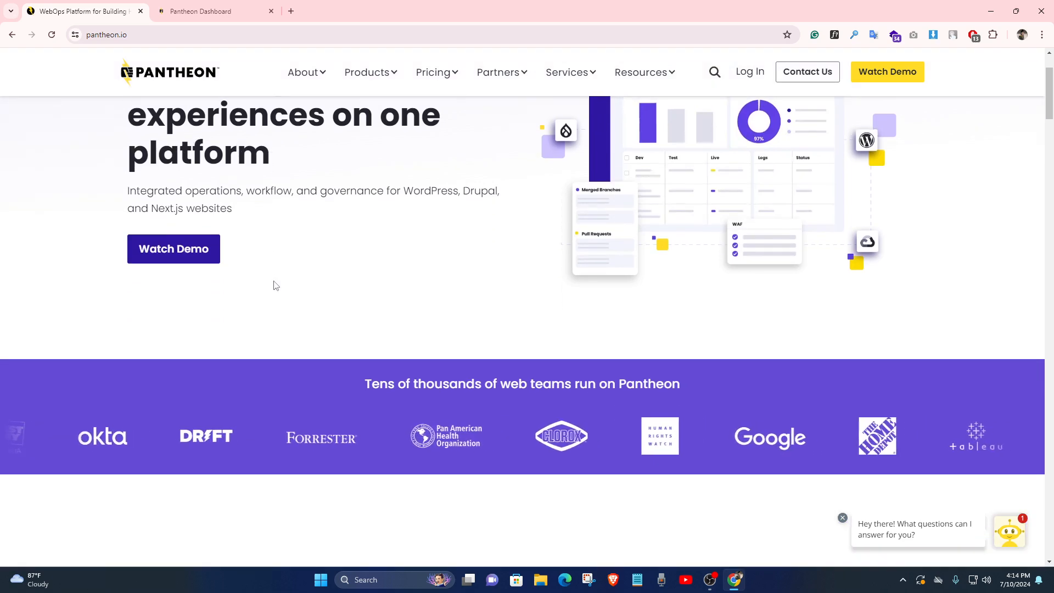
pyautogui.scroll(2, 273, 285)
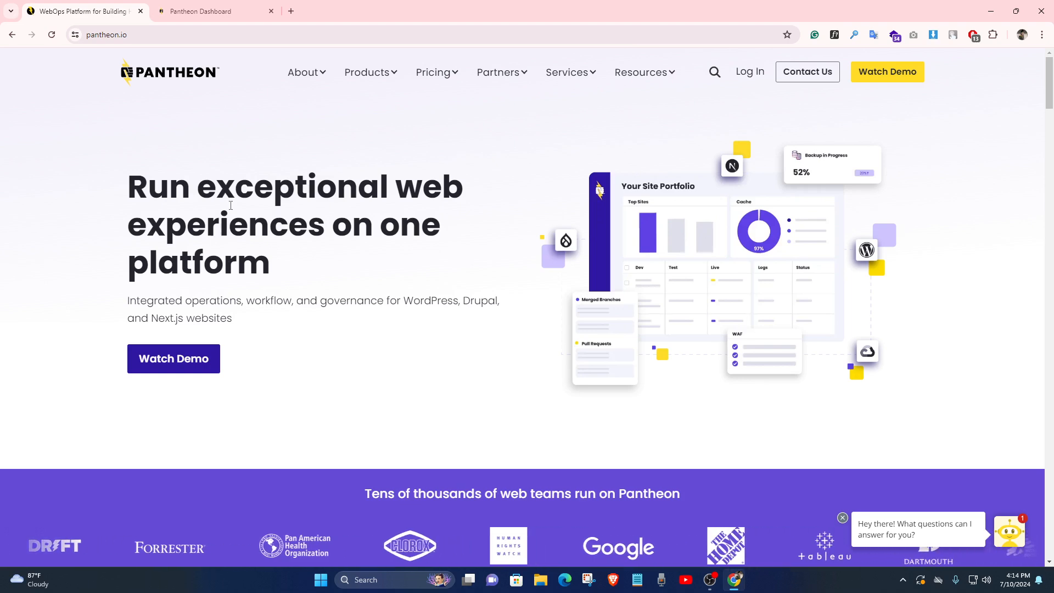
pyautogui.click(200, 11)
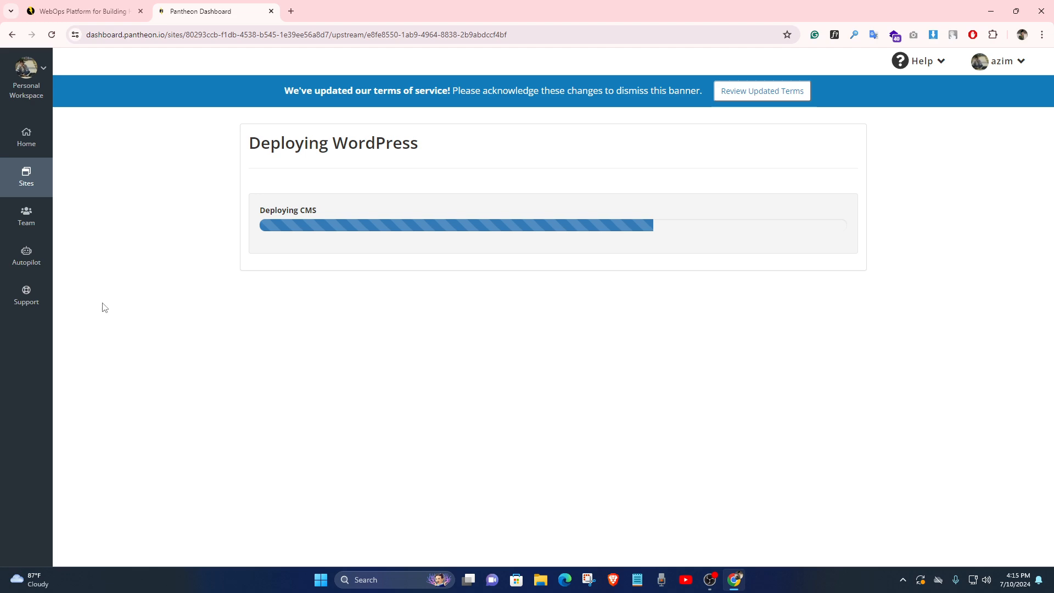
# Wait on the Deploying WordPress page while the CMS deployment stage progresses
pyautogui.click(95, 7)
pyautogui.click(201, 11)
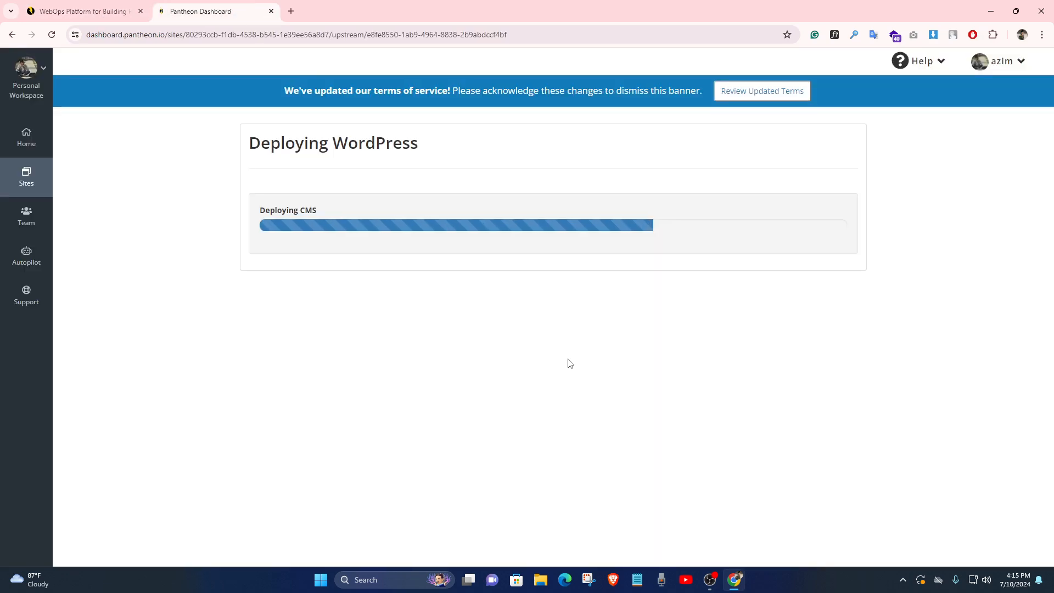
pyautogui.moveTo(674, 229); pyautogui.dragTo(657, 319)
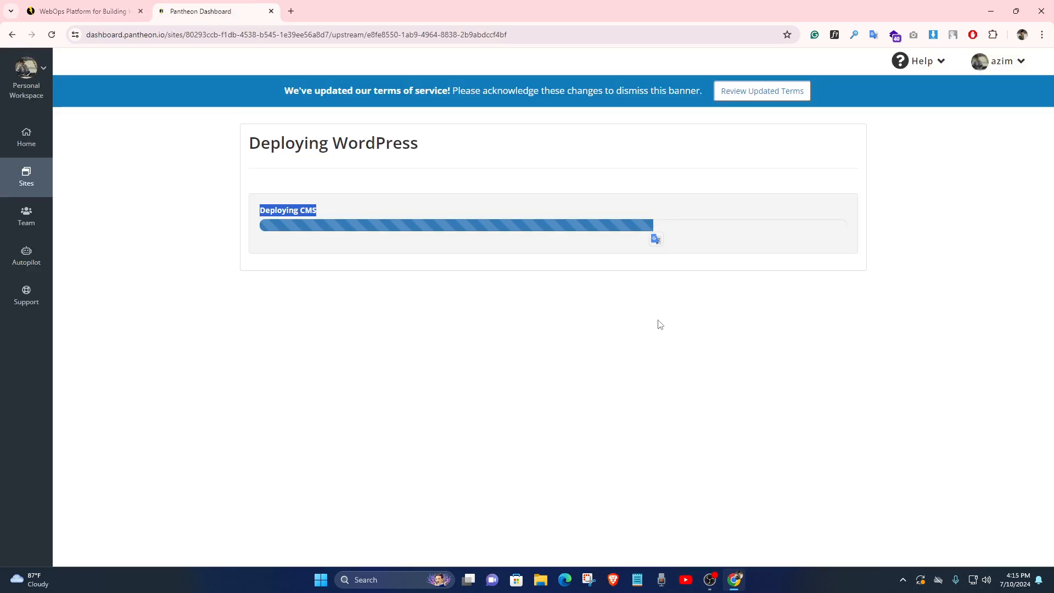
pyautogui.click(661, 321)
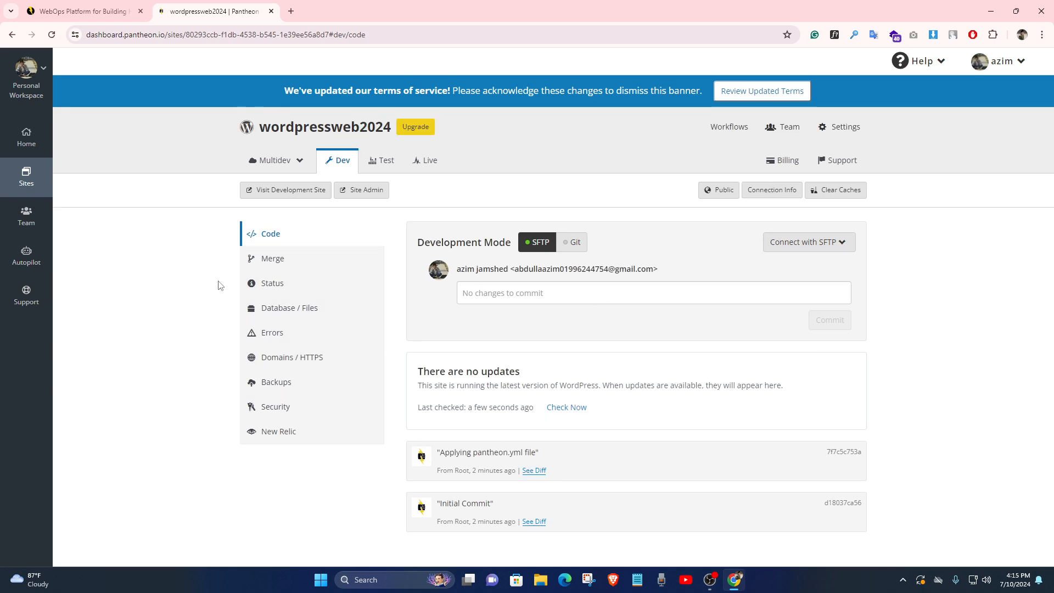
# Browse the wordpressweb2024 site's Multidev, Test and Live environment tabs
pyautogui.click(269, 166)
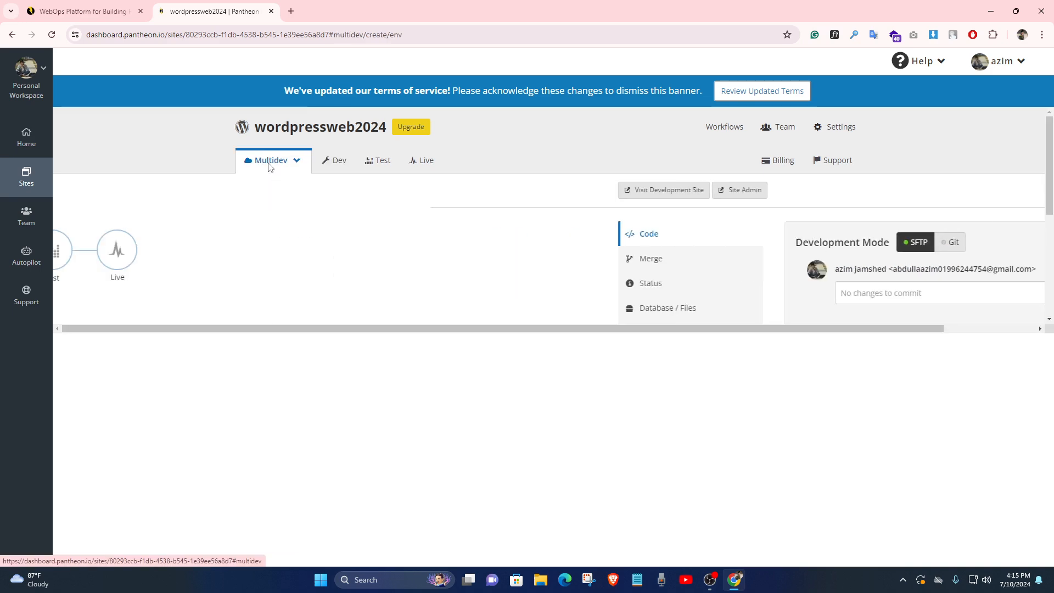
pyautogui.click(384, 160)
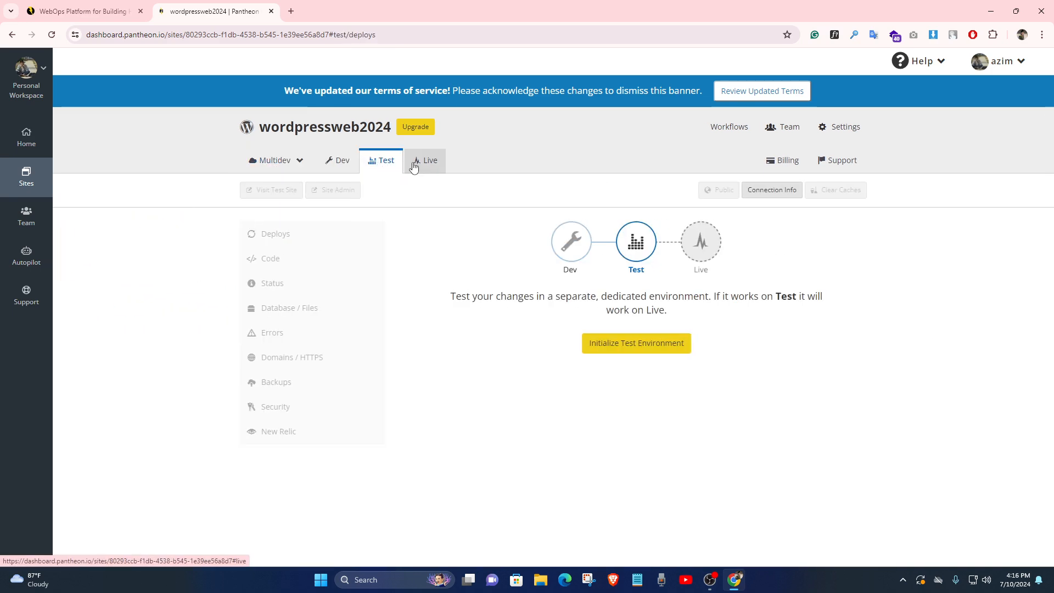
pyautogui.click(414, 164)
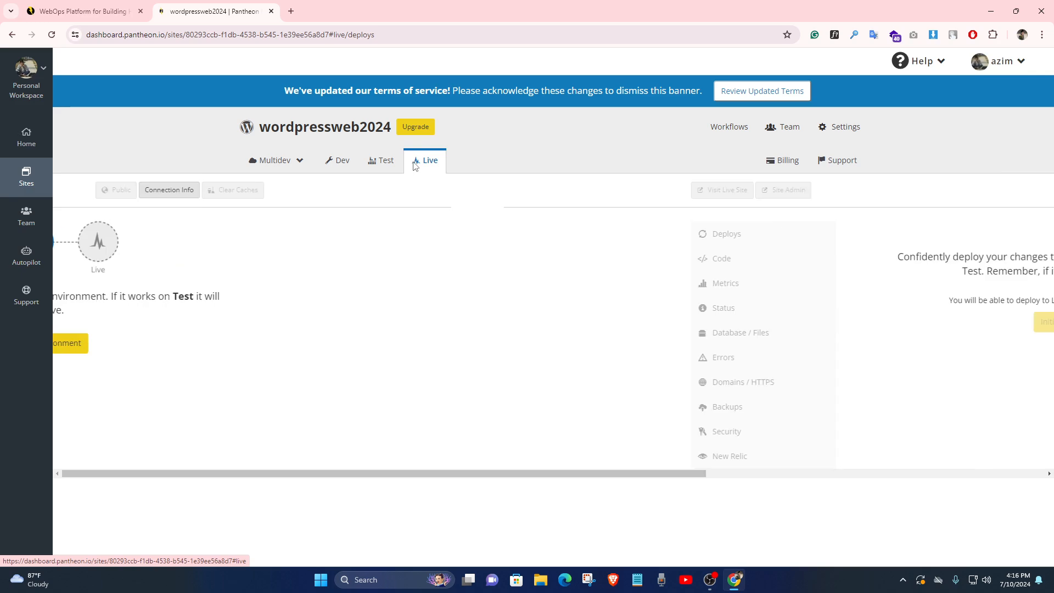
# Return to the Personal Workspace home and list all sites in the workspace
pyautogui.click(24, 144)
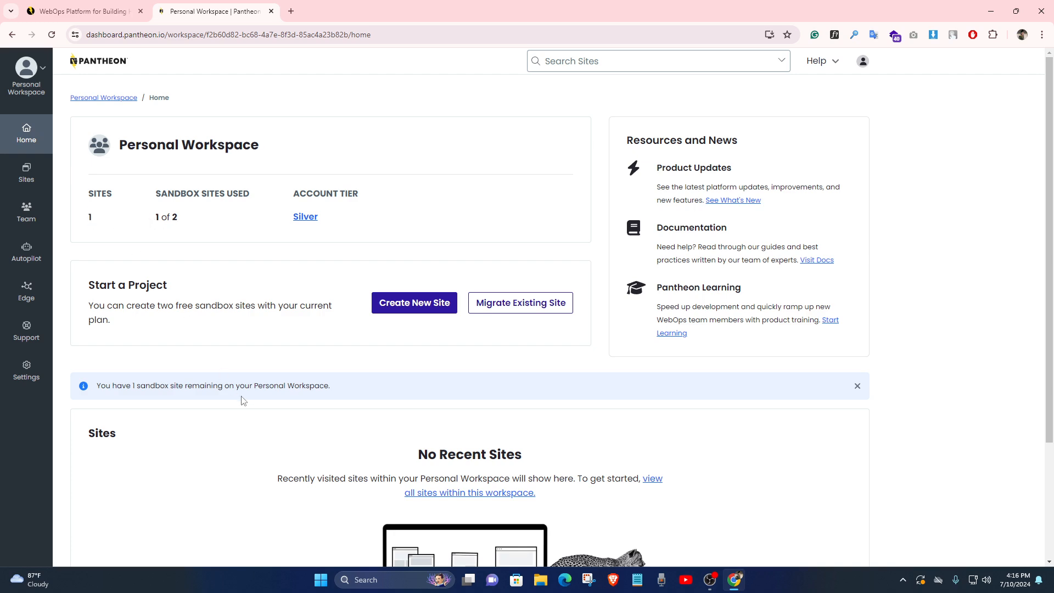
pyautogui.scroll(-3, 244, 400)
pyautogui.scroll(3, 126, 257)
pyautogui.click(96, 98)
pyautogui.scroll(-3, 466, 422)
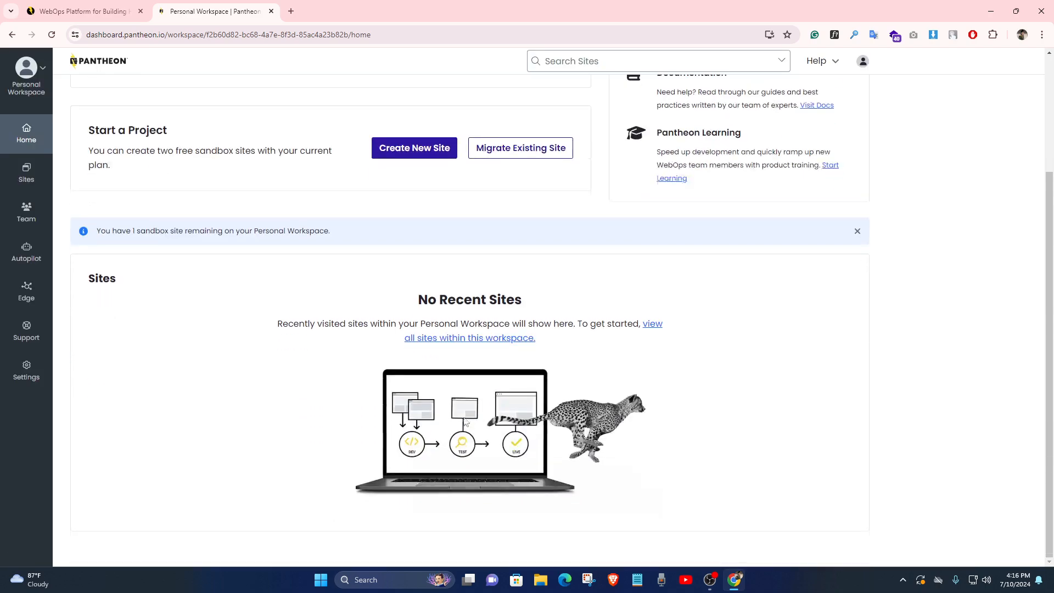
pyautogui.click(653, 325)
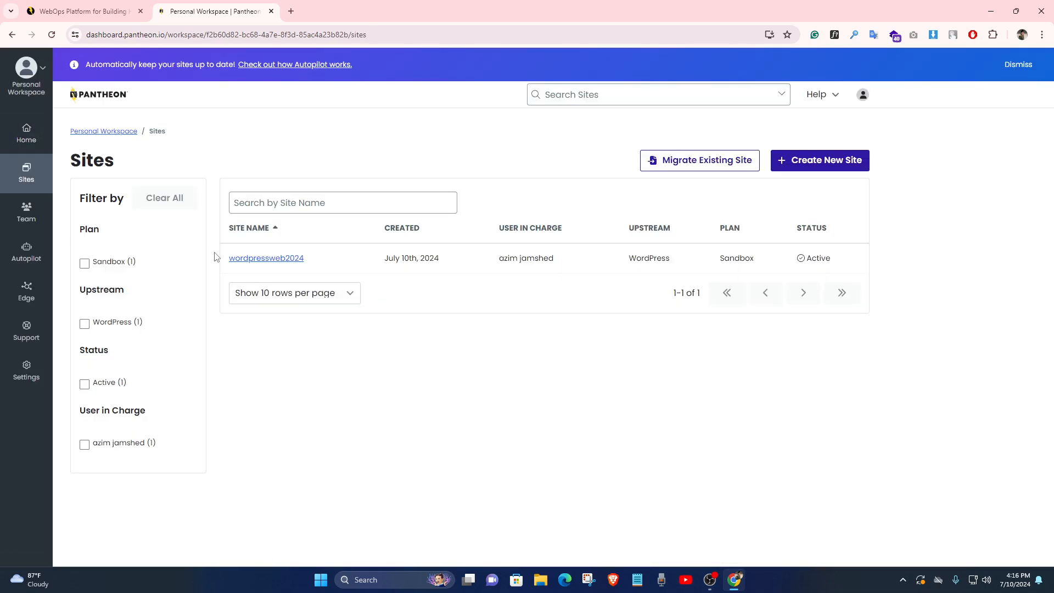
pyautogui.click(24, 134)
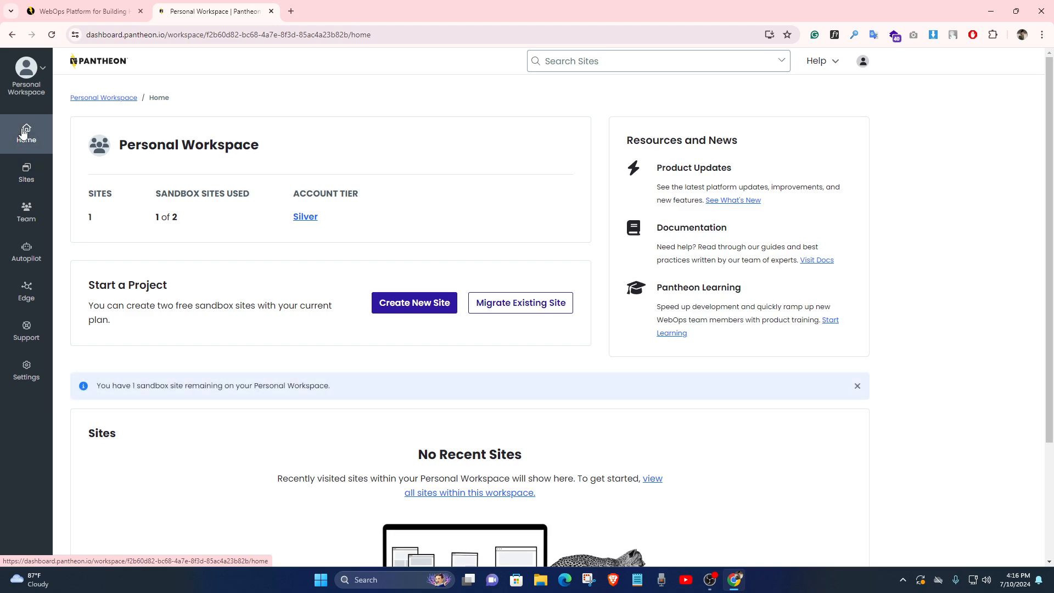
pyautogui.scroll(-2, 274, 409)
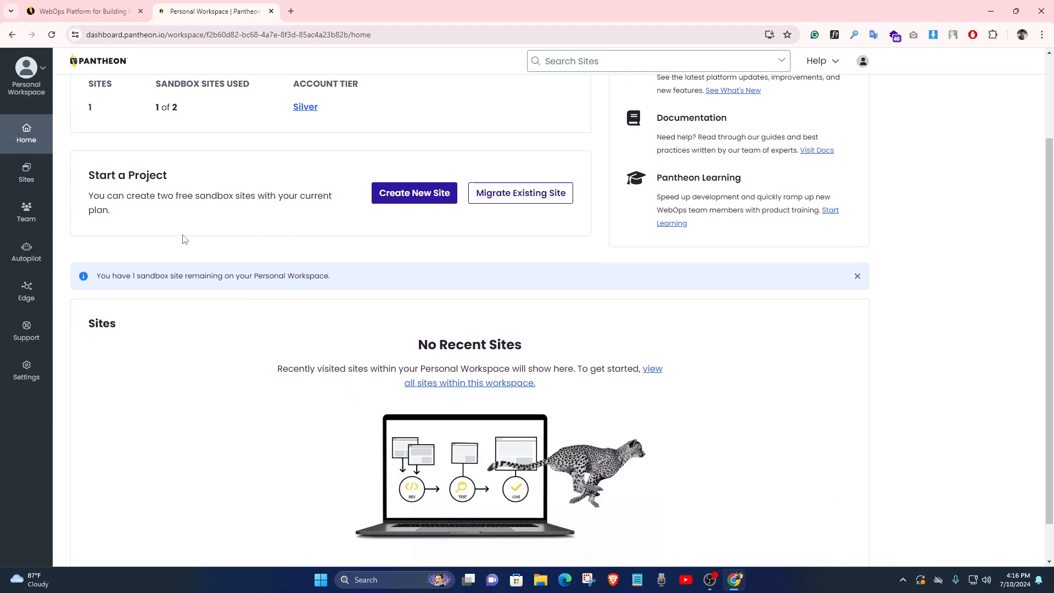
pyautogui.scroll(2, 185, 239)
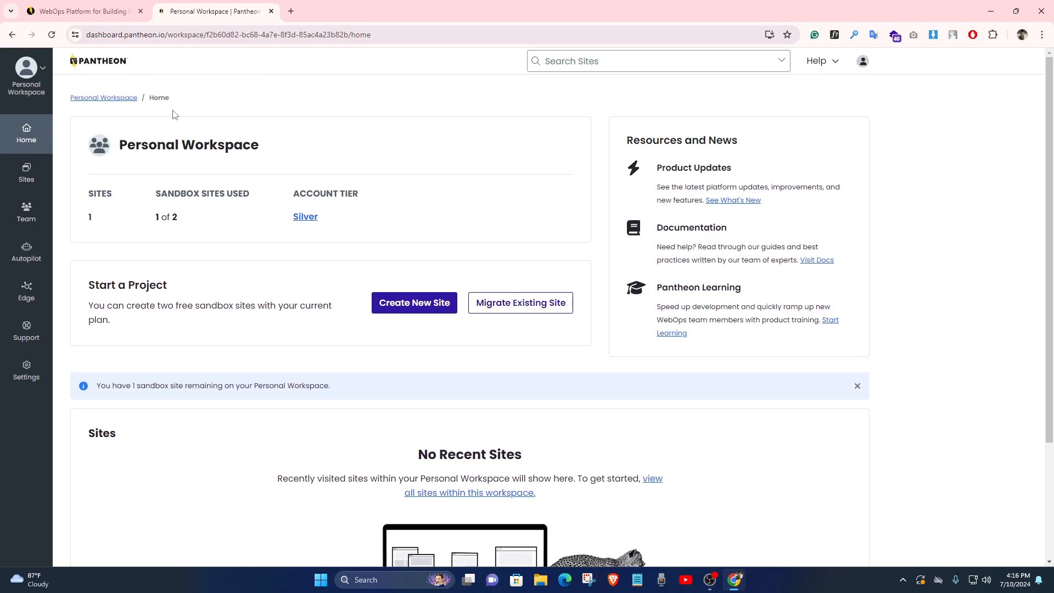
pyautogui.scroll(-3, 475, 398)
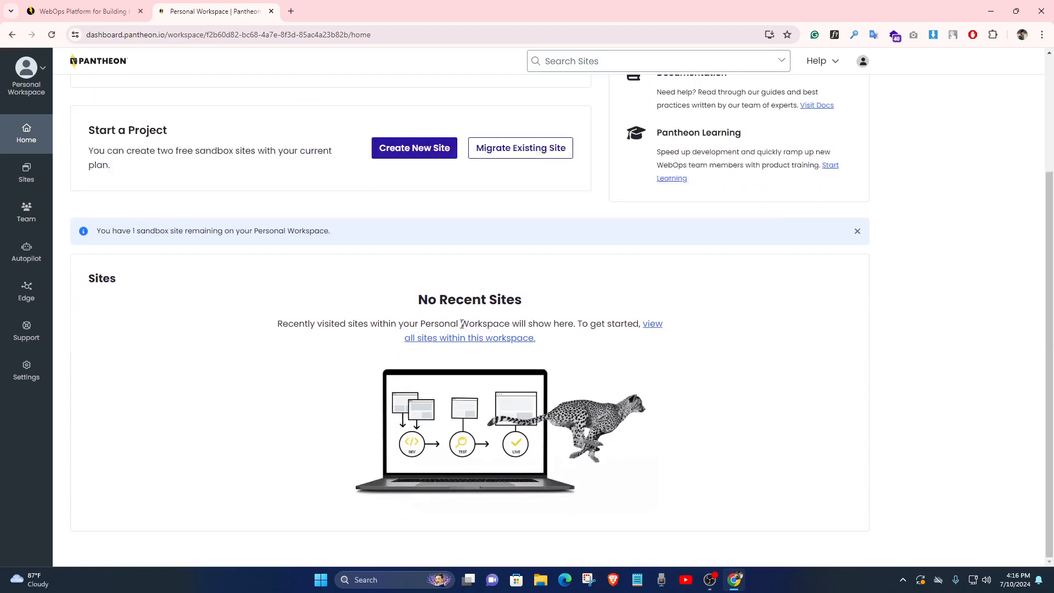
pyautogui.click(658, 329)
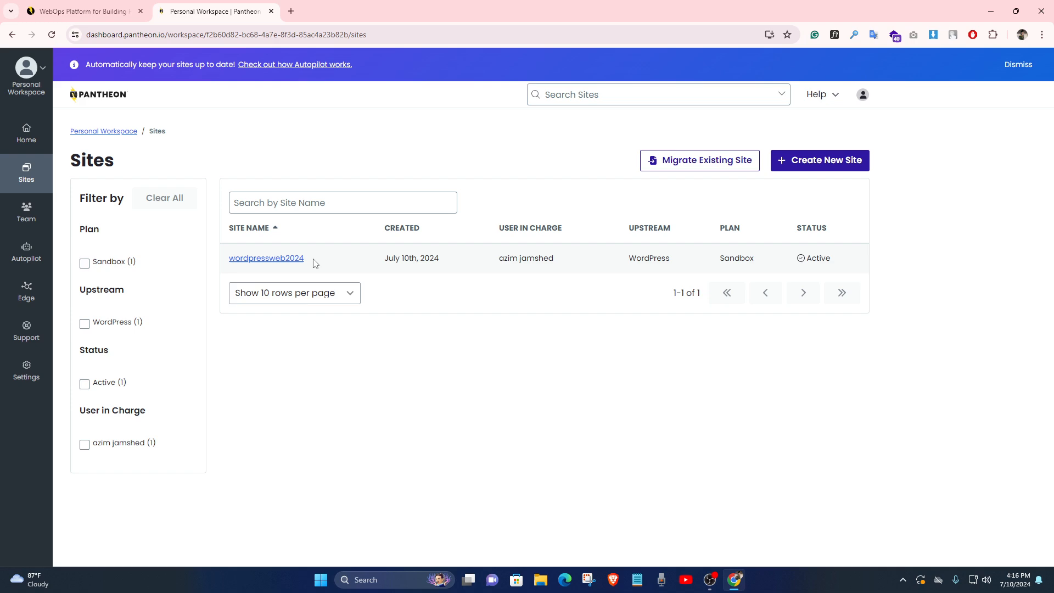
# Open the wordpressweb2024 site dashboard and launch its WordPress Site Admin in a new tab
pyautogui.moveTo(229, 259); pyautogui.dragTo(307, 261)
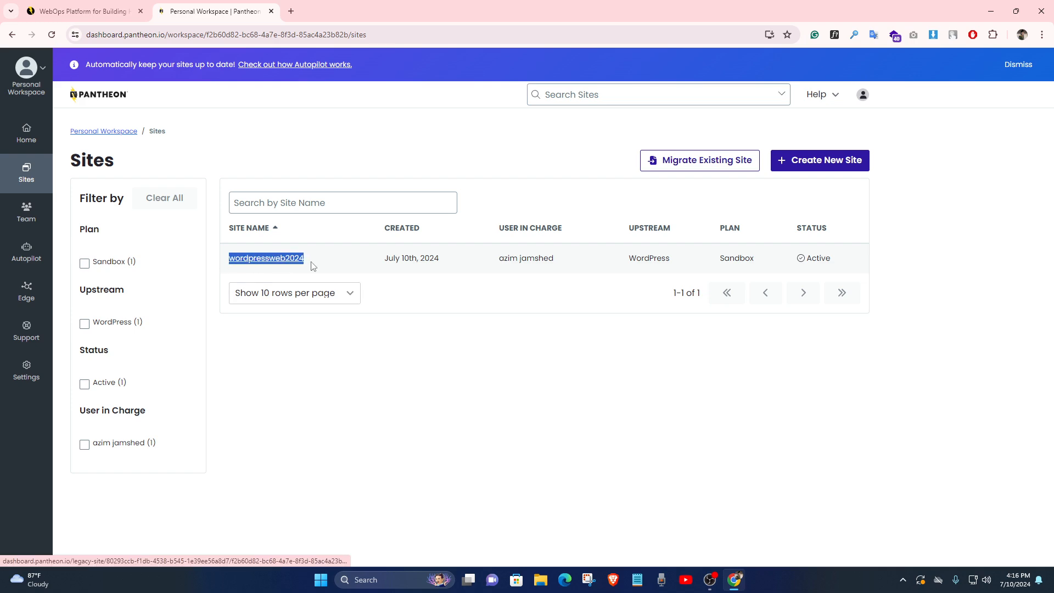
pyautogui.click(534, 404)
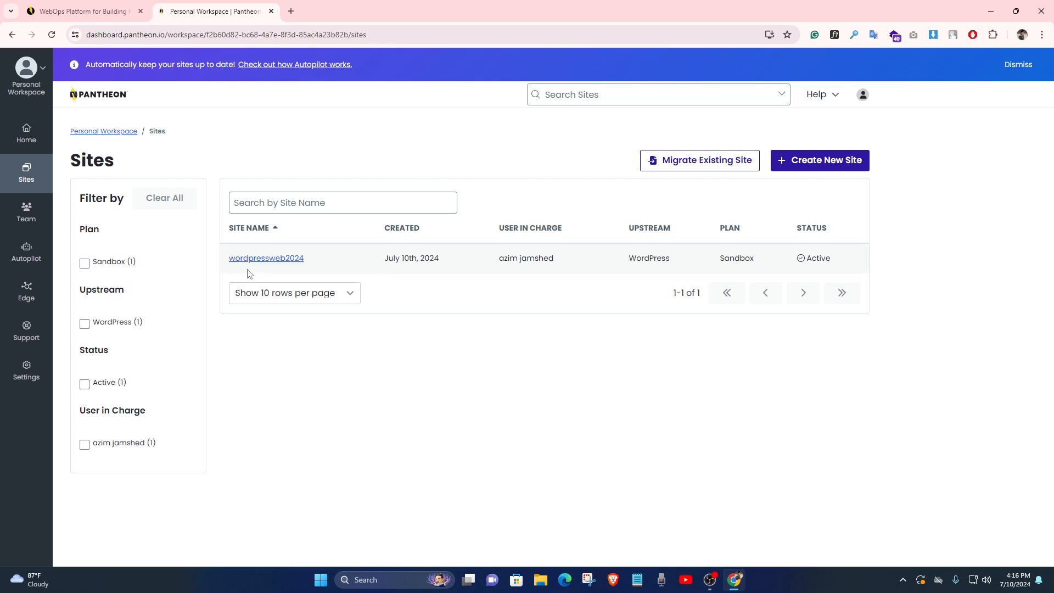
pyautogui.click(265, 261)
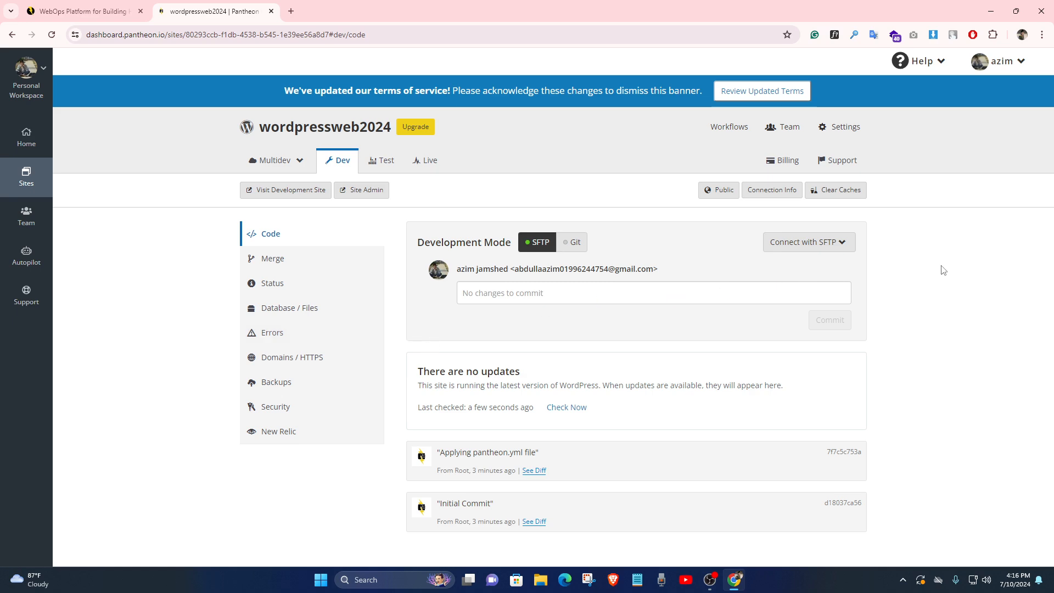
pyautogui.click(358, 195)
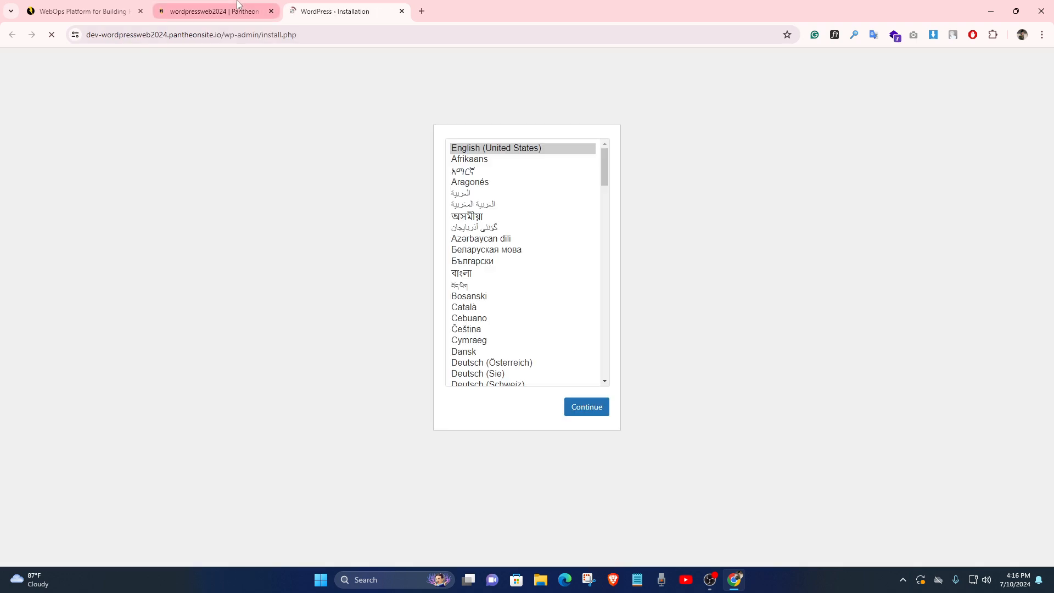
# Keep English (United States) as the installer language and continue to the Welcome form
pyautogui.click(215, 11)
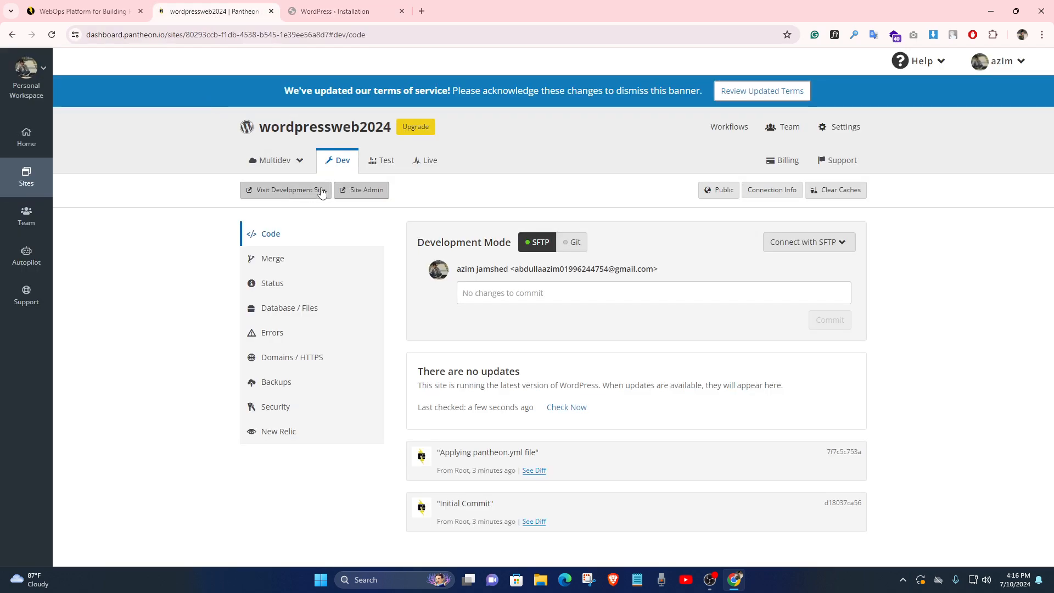
pyautogui.click(331, 11)
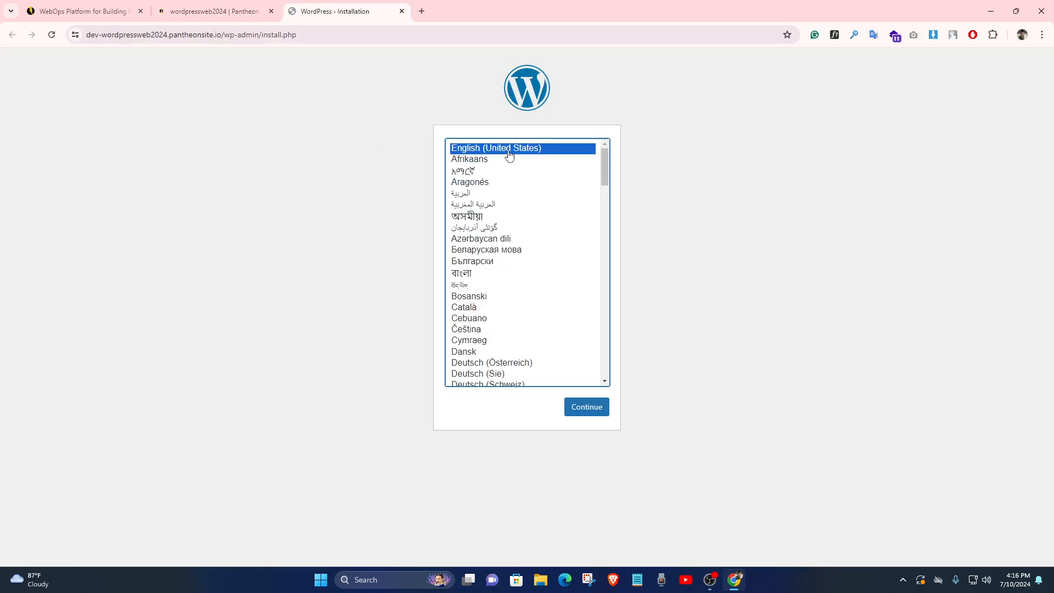
pyautogui.click(214, 11)
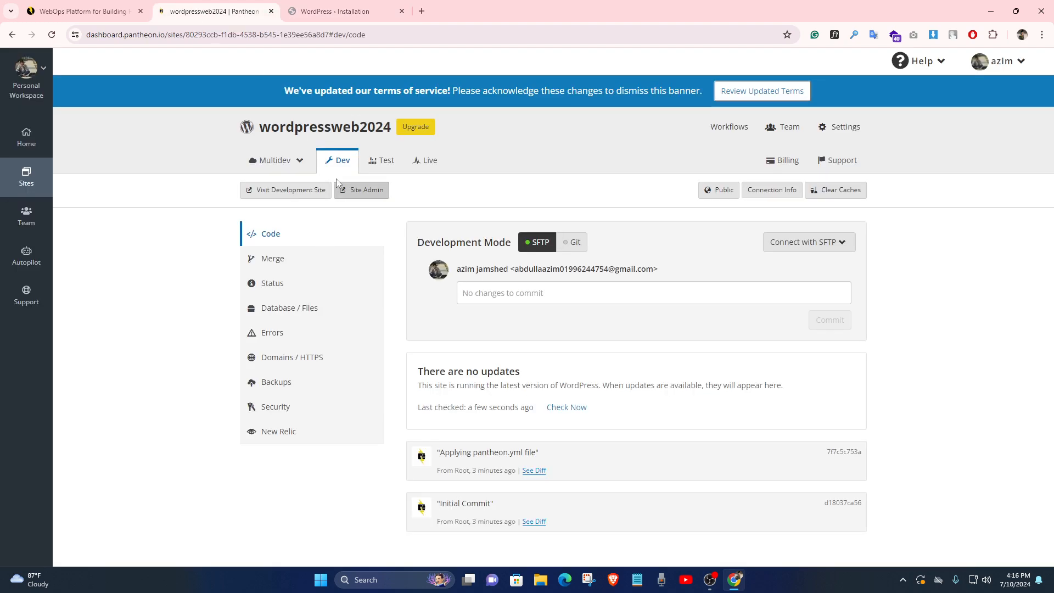
pyautogui.click(353, 193)
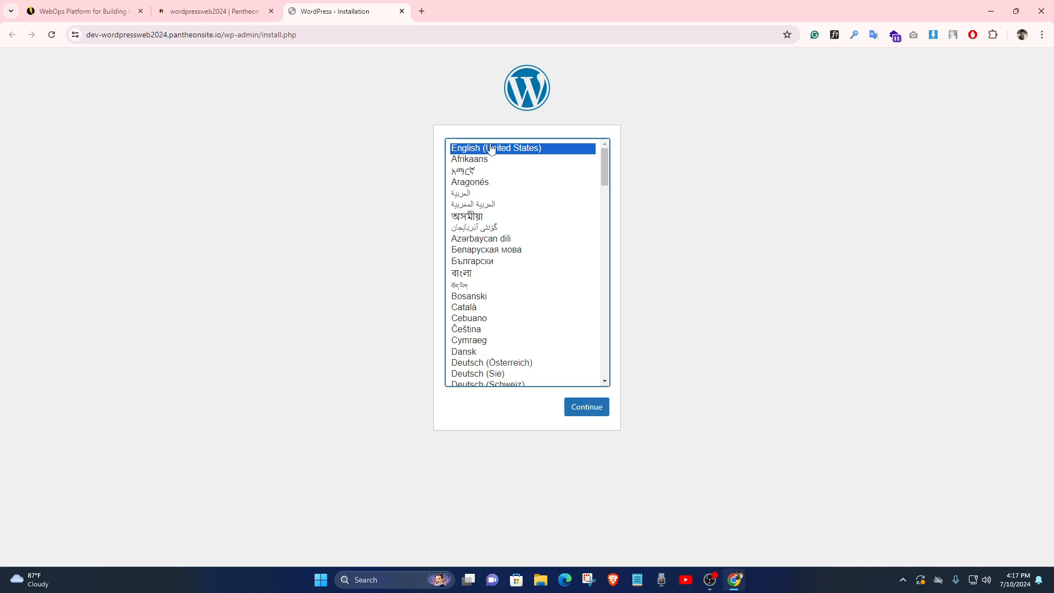
pyautogui.click(598, 407)
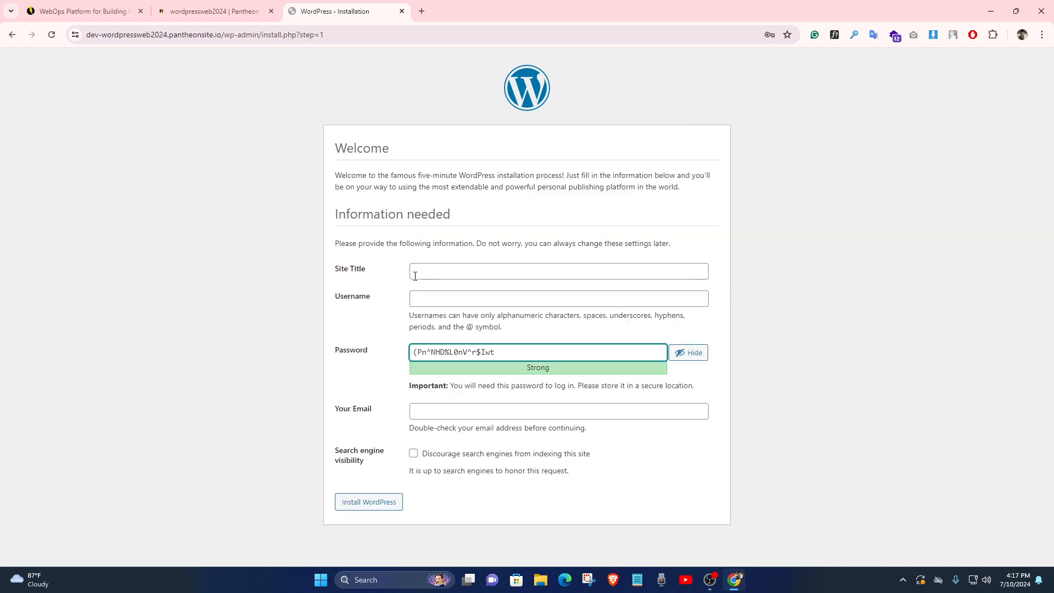
# Enter site title 'WordPress Web Design' and username Admin, and mask the generated password
pyautogui.click(419, 273)
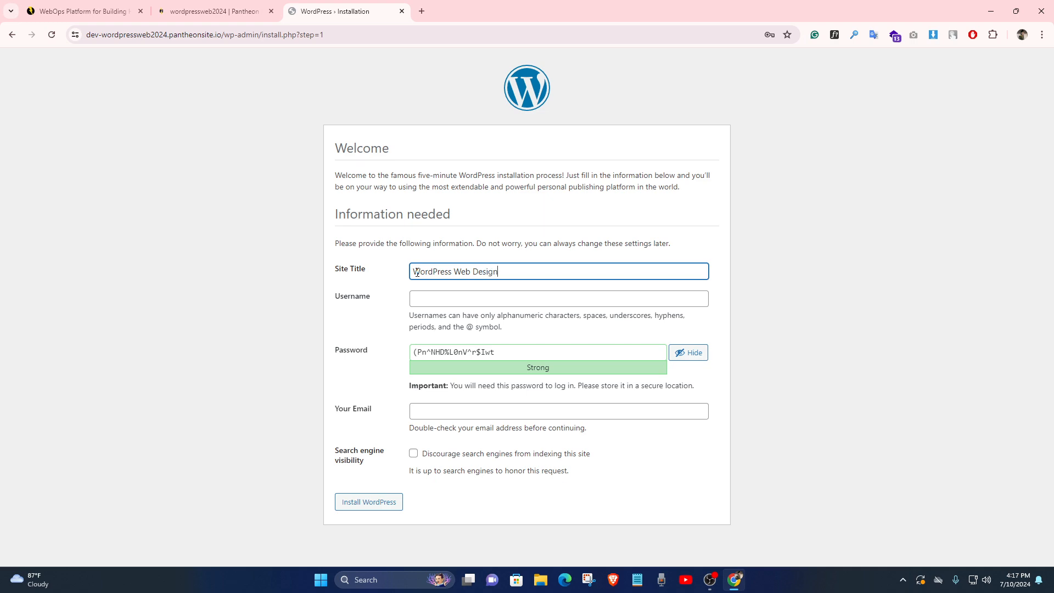
pyautogui.click(428, 301)
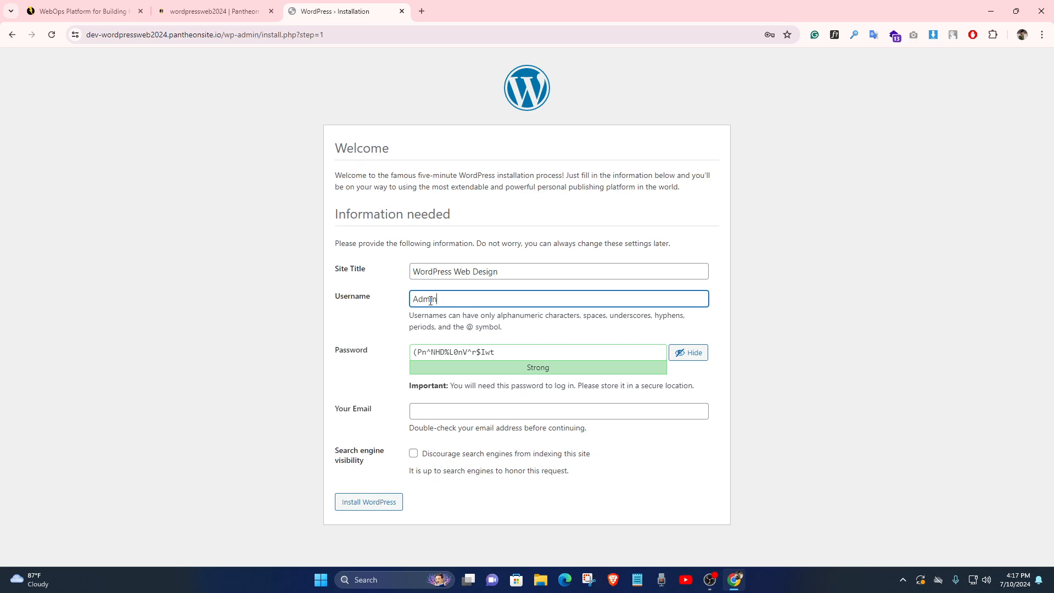
pyautogui.click(522, 352)
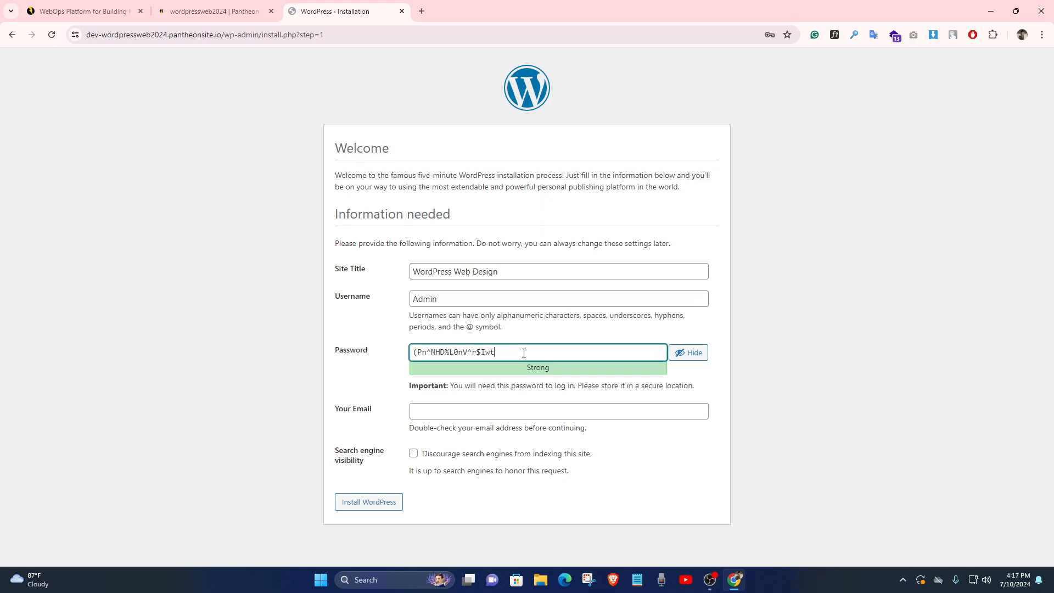
pyautogui.click(689, 354)
pyautogui.click(617, 350)
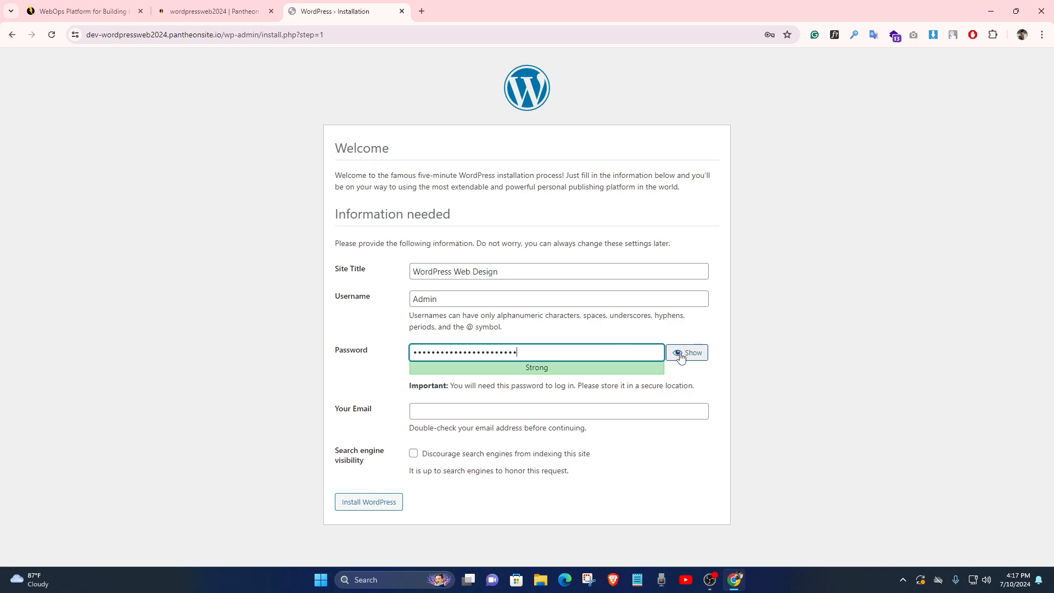
# Copy the admin e-mail from the Google account details and paste it into Your Email
pyautogui.click(443, 407)
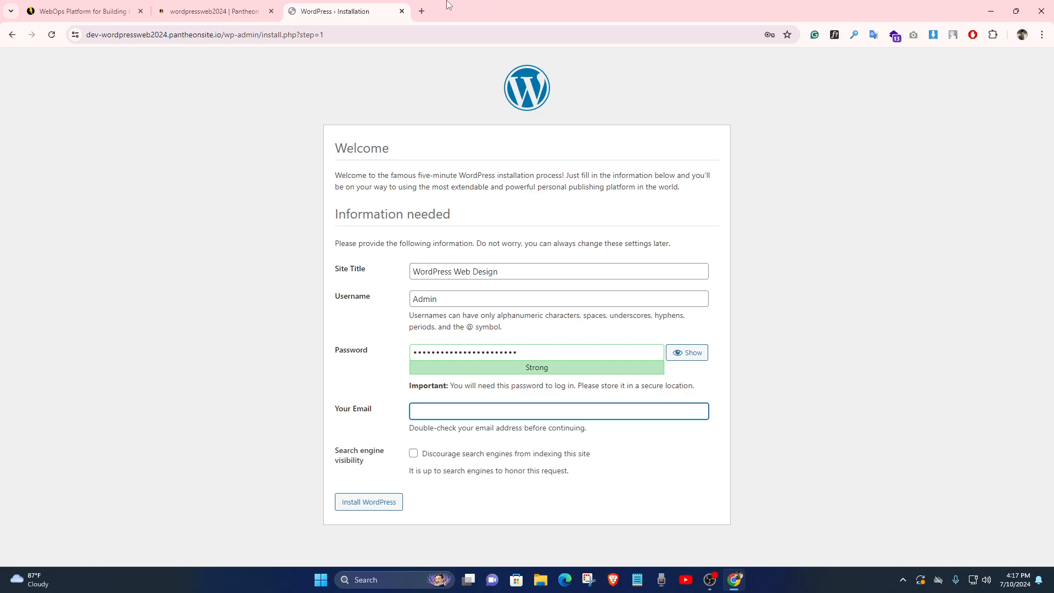
pyautogui.click(423, 11)
pyautogui.click(1035, 85)
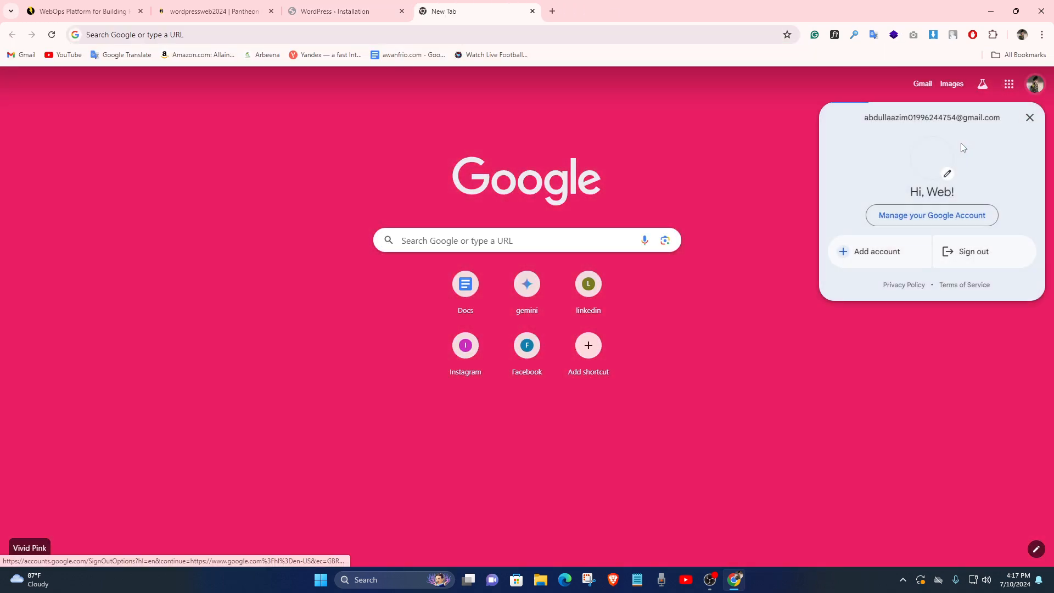
pyautogui.tripleClick(962, 119)
pyautogui.hotkey('ctrl', 'c')
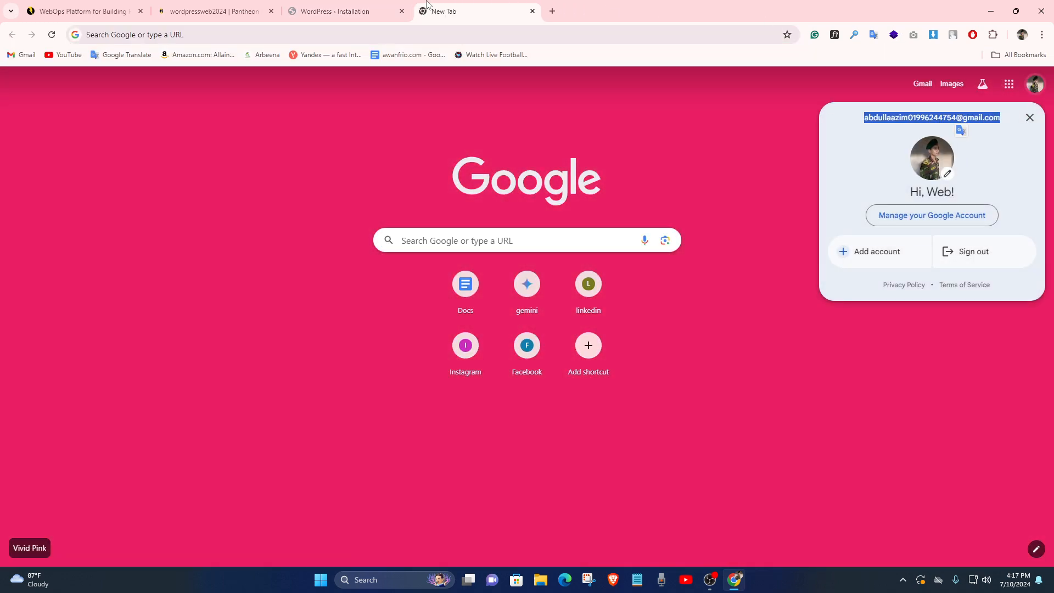
pyautogui.click(392, 11)
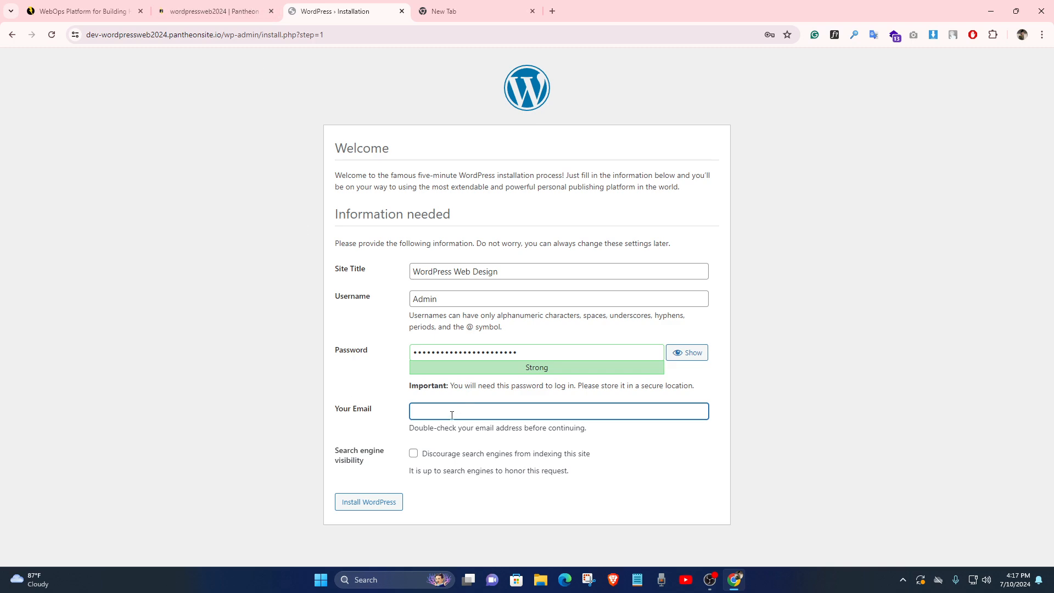
pyautogui.hotkey('ctrl', 'v')
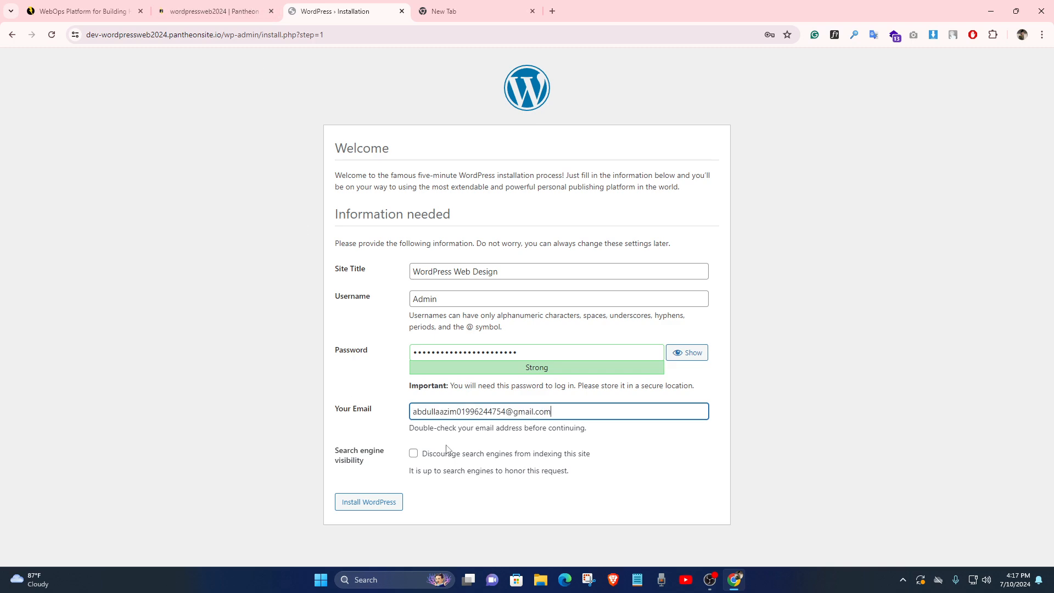
# Discourage search engines from indexing the site and install WordPress
pyautogui.click(414, 455)
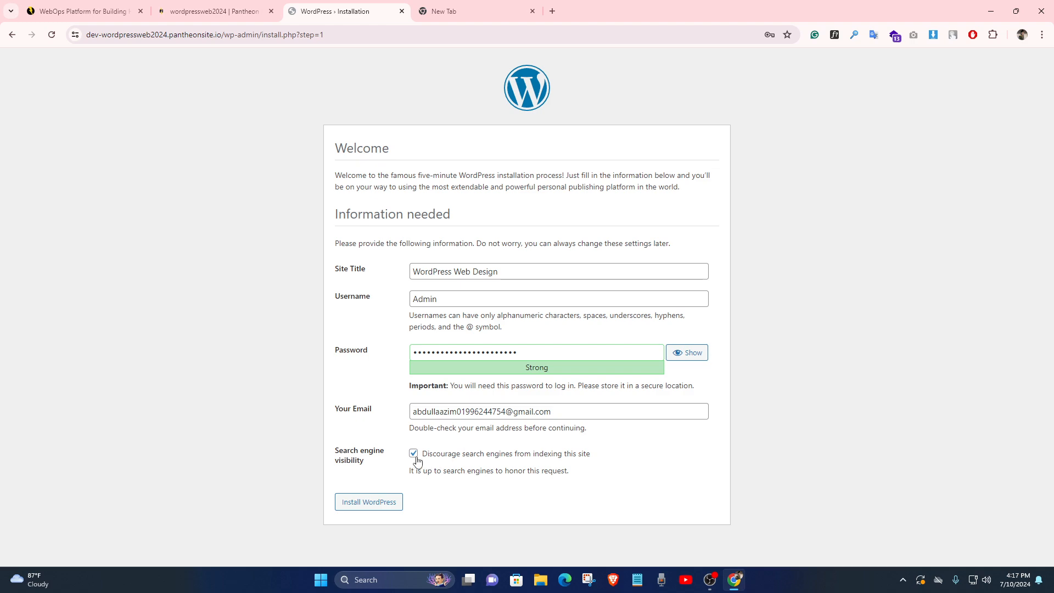
pyautogui.click(414, 454)
pyautogui.moveTo(372, 466); pyautogui.dragTo(337, 449)
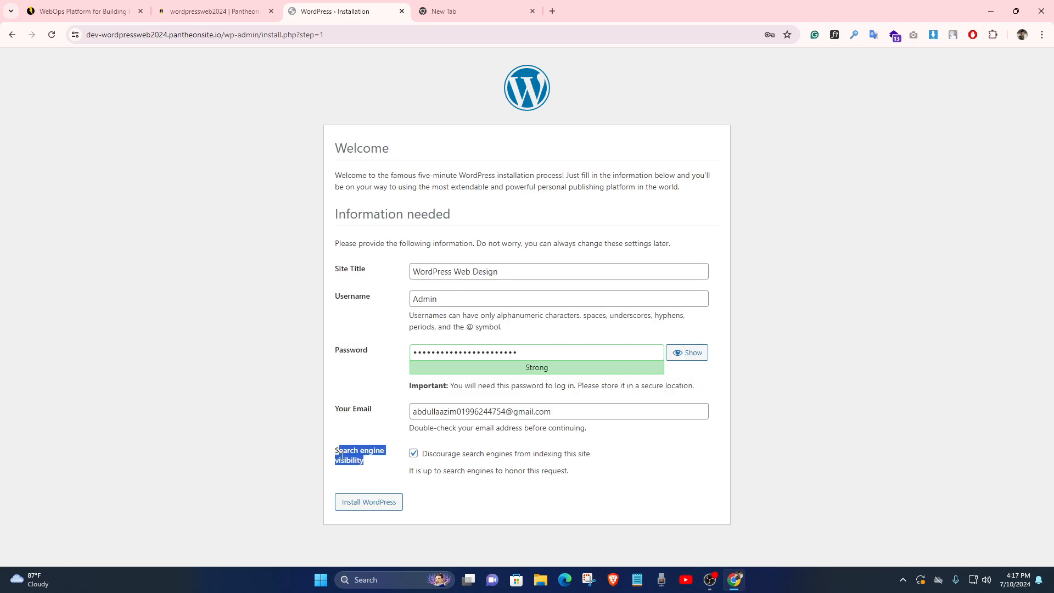
pyautogui.click(337, 448)
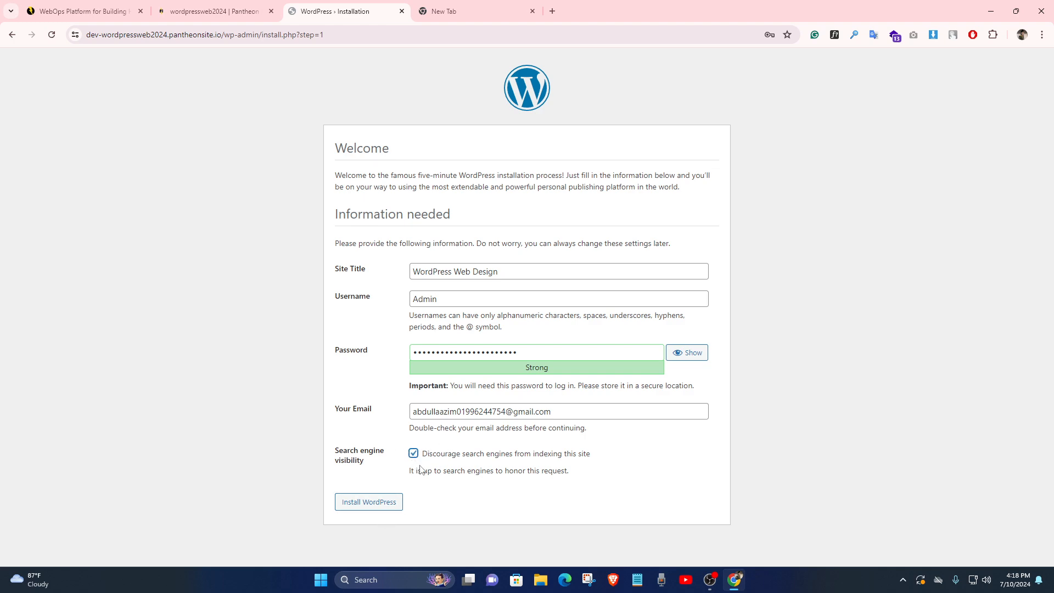
pyautogui.click(352, 507)
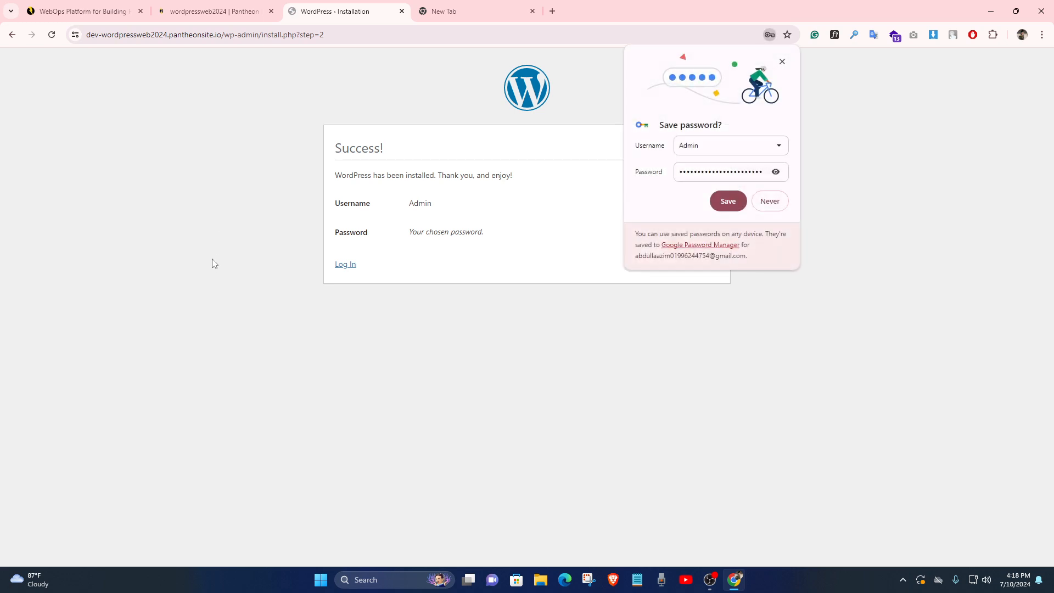
# Save the Admin login in Chrome and log in with it from the Success page
pyautogui.click(729, 203)
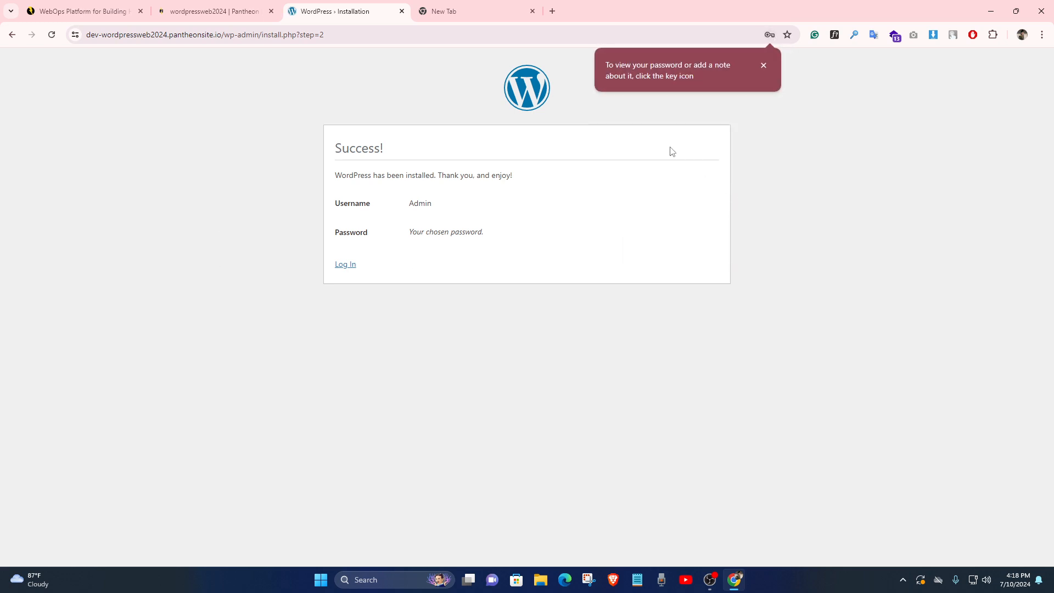
pyautogui.click(344, 268)
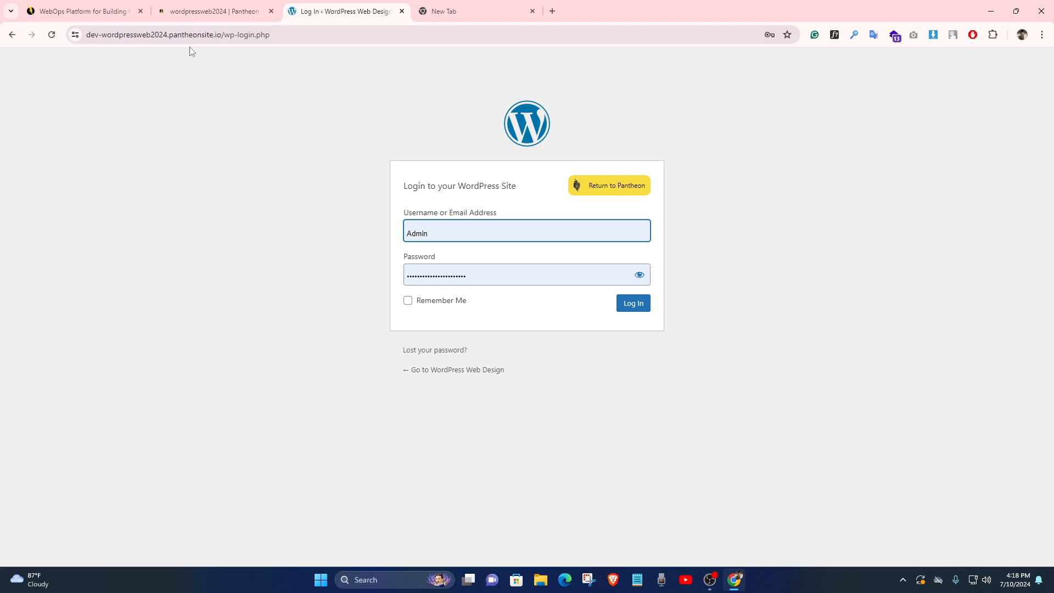
pyautogui.click(321, 34)
pyautogui.moveTo(322, 35); pyautogui.dragTo(85, 41)
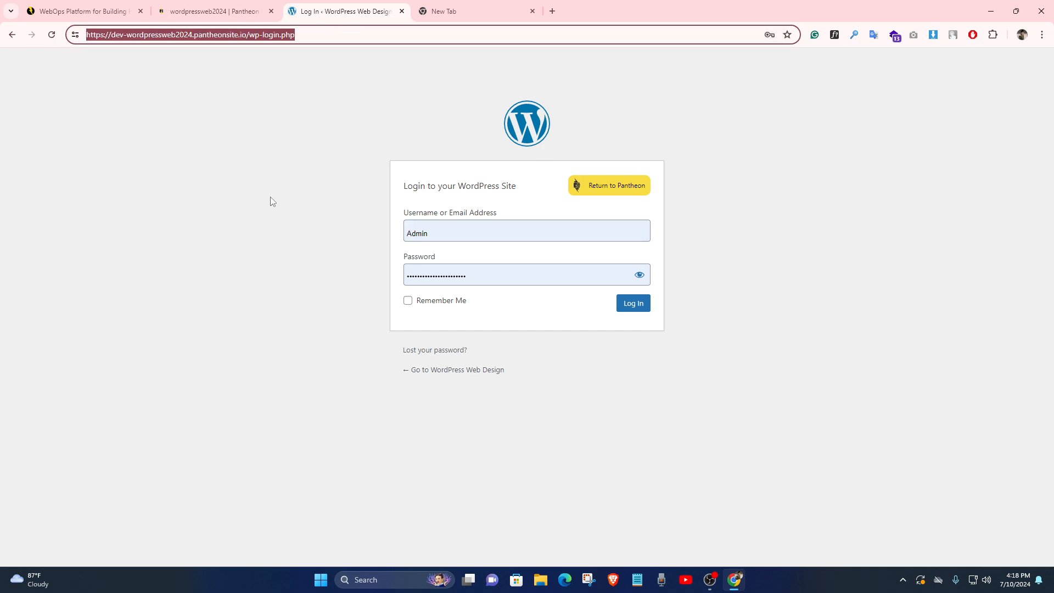
pyautogui.click(512, 235)
pyautogui.click(696, 270)
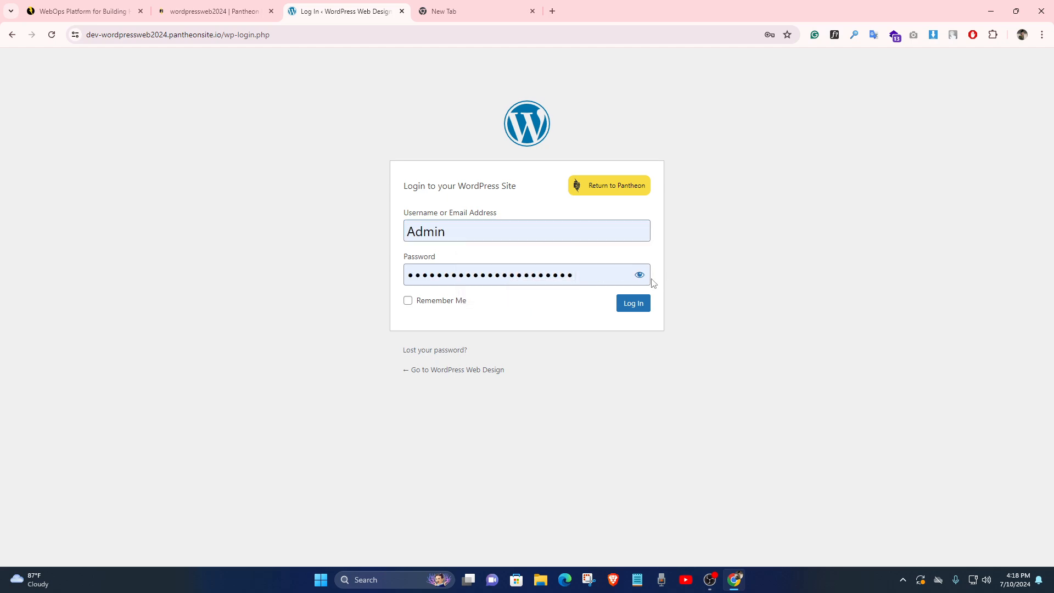
pyautogui.click(634, 303)
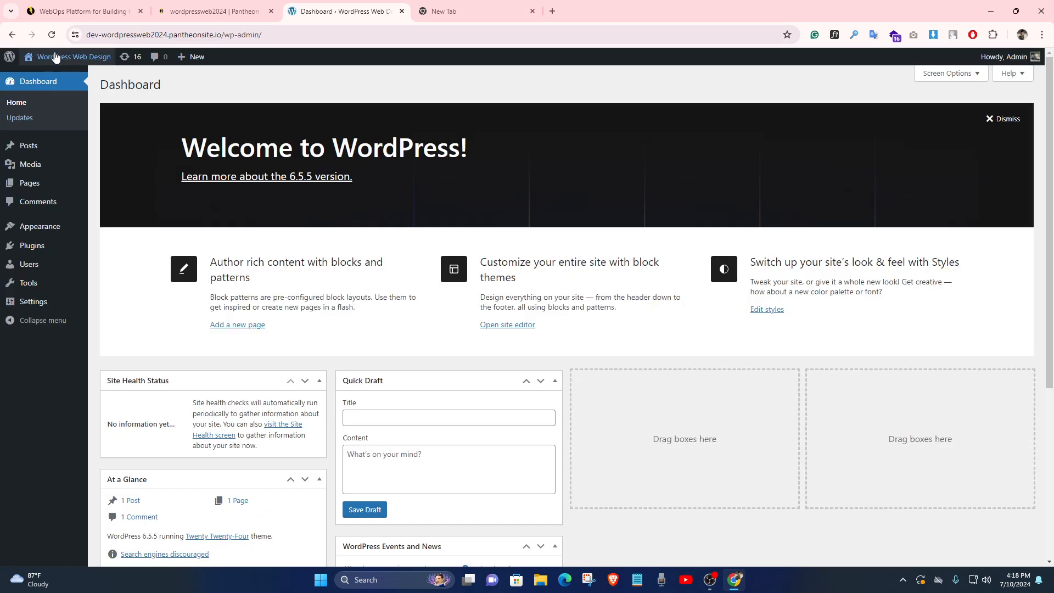
# View the live site in a new tab, scrolling it and inspecting its pantheonsite.io URL
pyautogui.moveTo(69, 57)
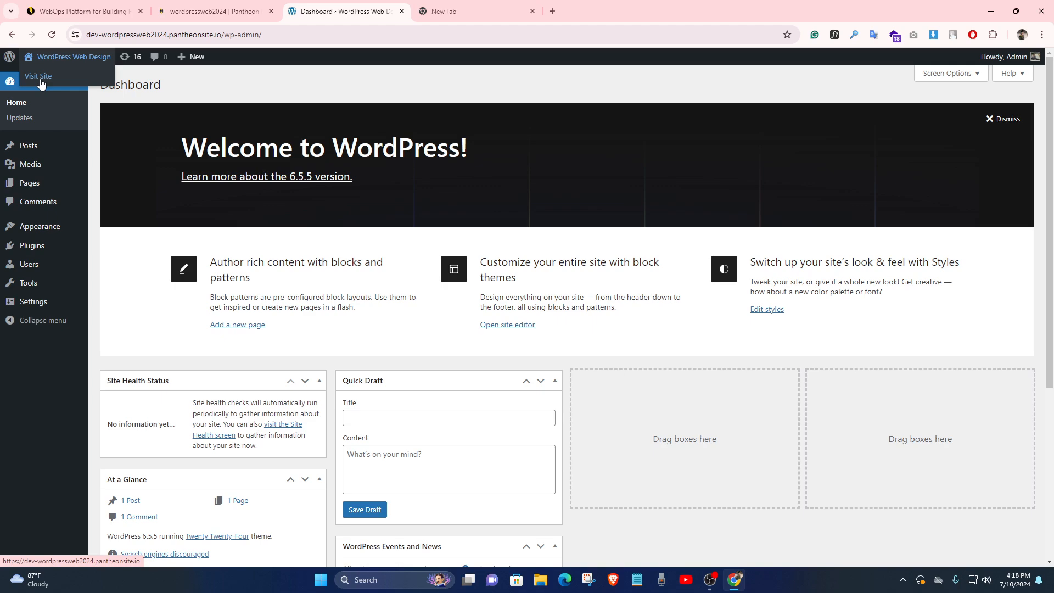
pyautogui.keyDown('ctrl'); pyautogui.click(41, 80); pyautogui.keyUp('ctrl')
pyautogui.click(450, 8)
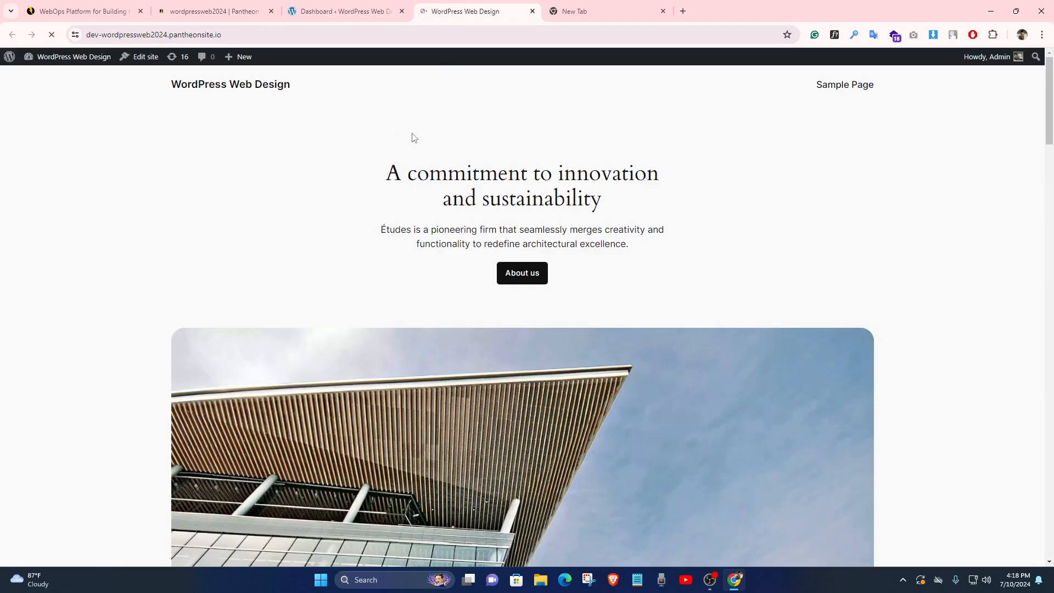
pyautogui.scroll(-7, 506, 224)
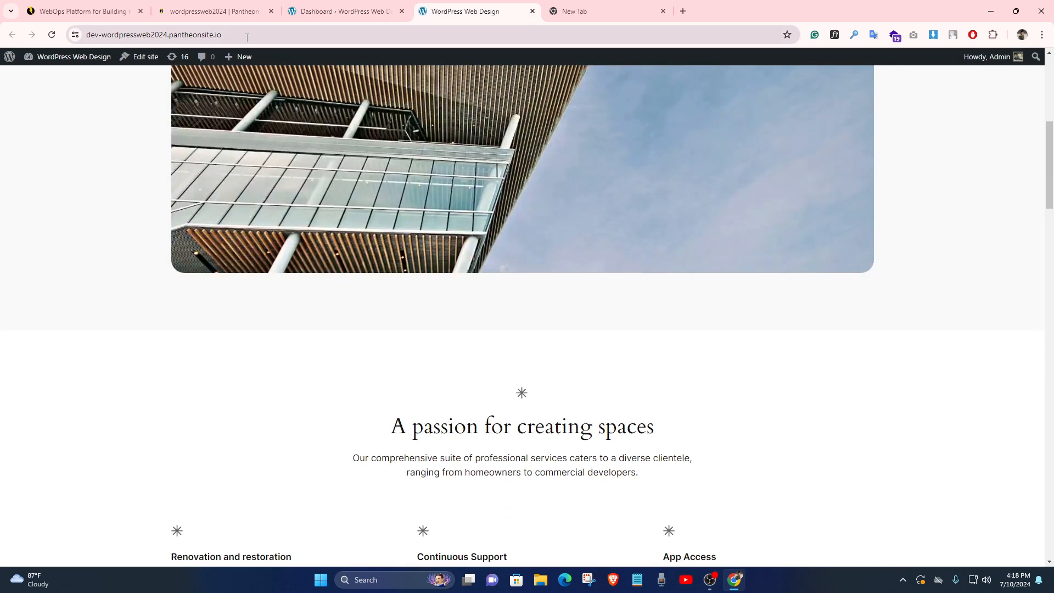
pyautogui.click(247, 37)
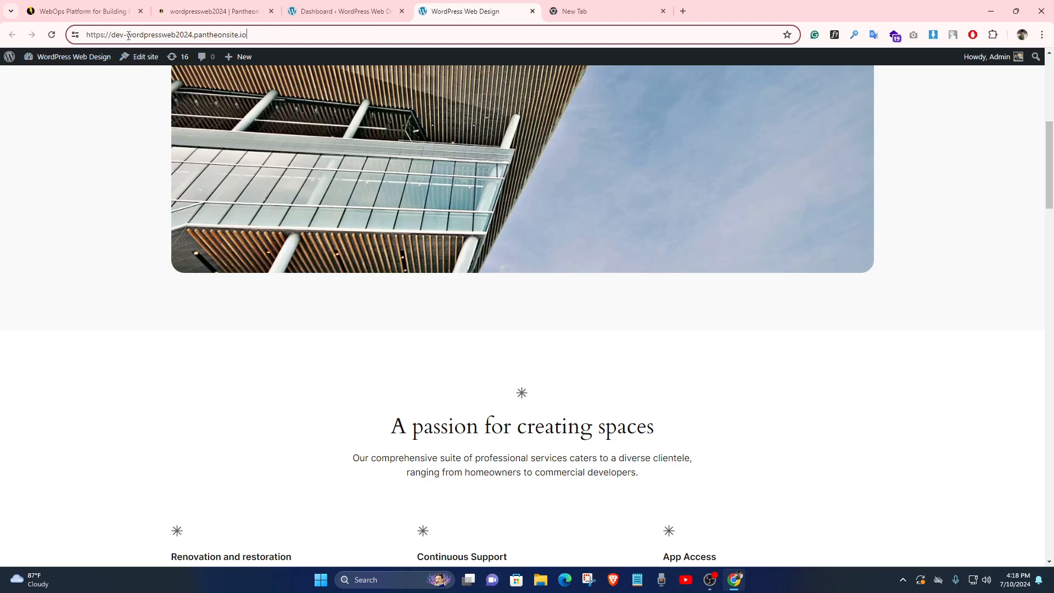
pyautogui.moveTo(127, 36); pyautogui.dragTo(130, 38)
pyautogui.moveTo(203, 30)
pyautogui.mouseDown()
pyautogui.moveTo(250, 34)
pyautogui.moveTo(195, 44)
pyautogui.mouseUp()
pyautogui.click(263, 34)
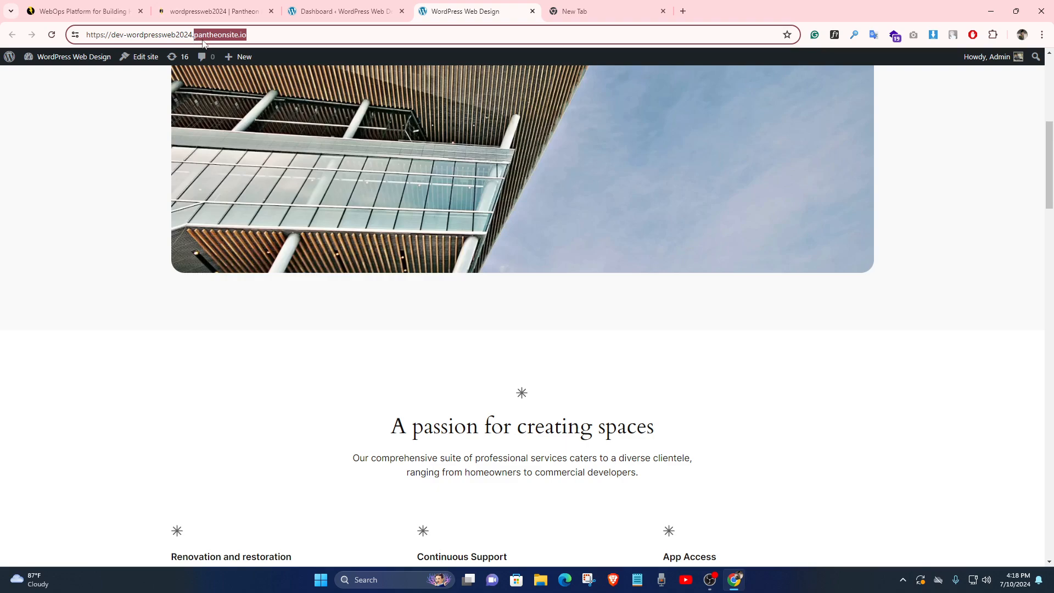
pyautogui.click(197, 39)
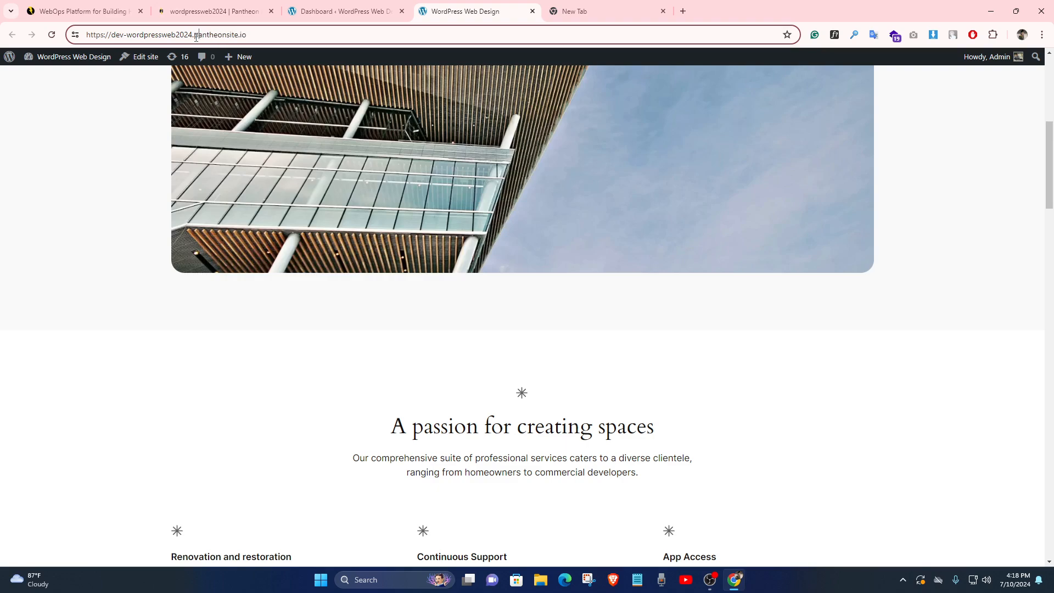
pyautogui.moveTo(195, 38); pyautogui.dragTo(263, 40)
pyautogui.click(285, 38)
pyautogui.click(199, 38)
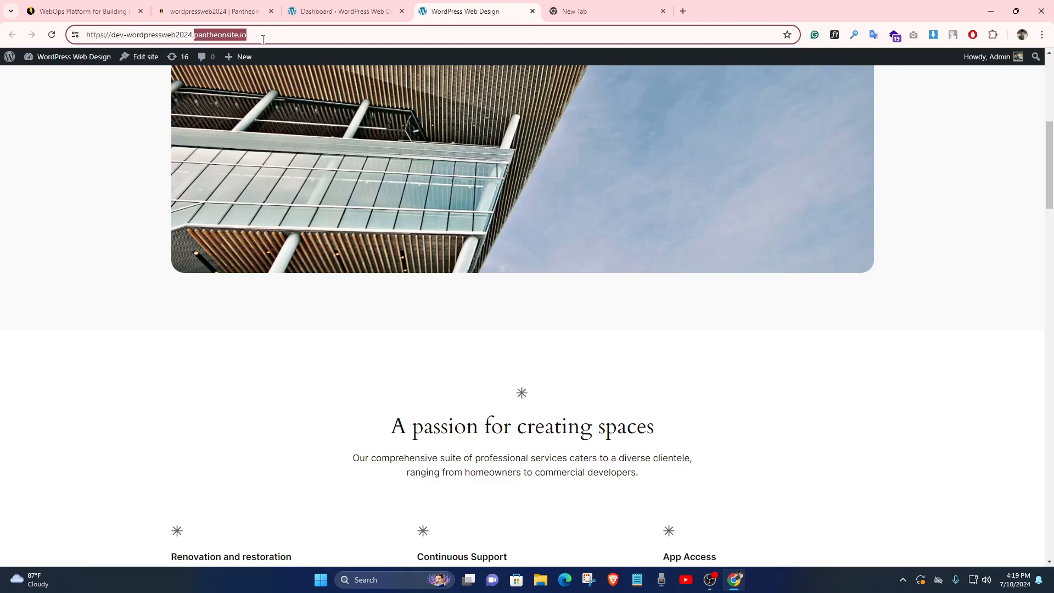
pyautogui.click(127, 183)
pyautogui.scroll(-9, 315, 285)
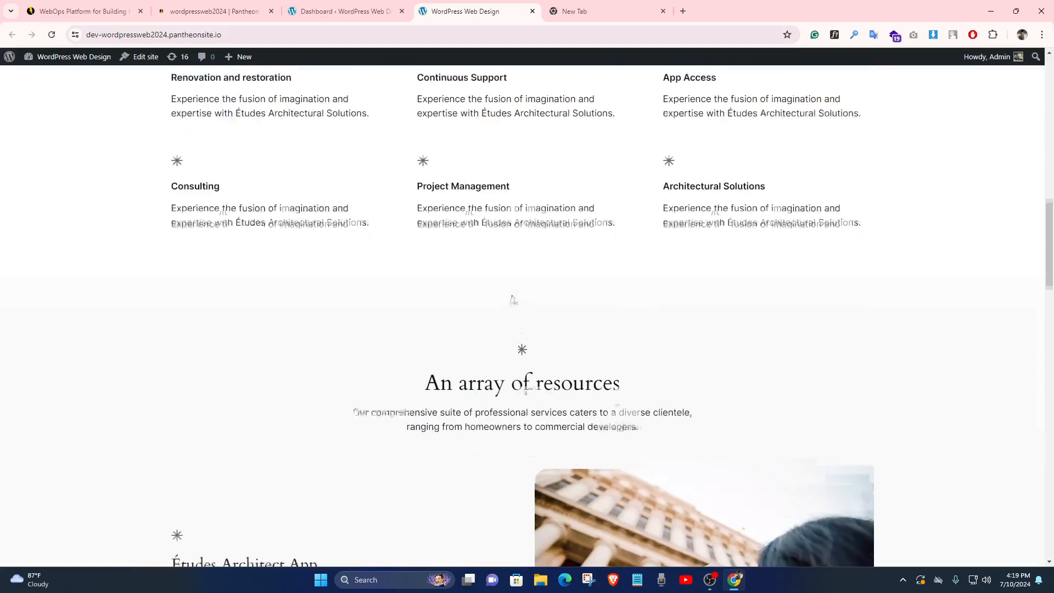
pyautogui.scroll(-5, 516, 298)
pyautogui.scroll(9, 440, 303)
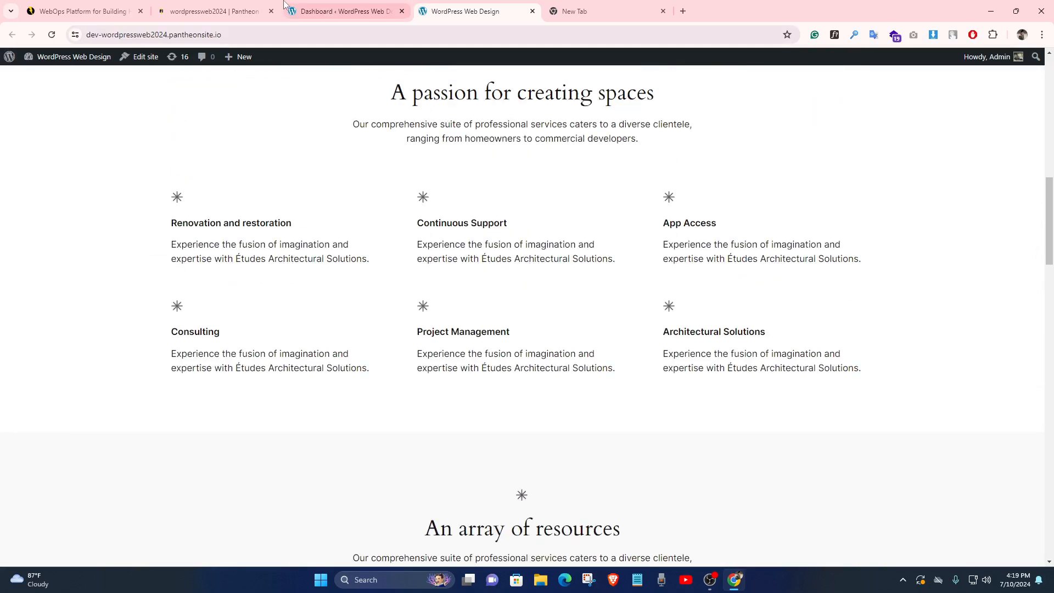
# Return to the WordPress admin Dashboard and look it over
pyautogui.click(336, 11)
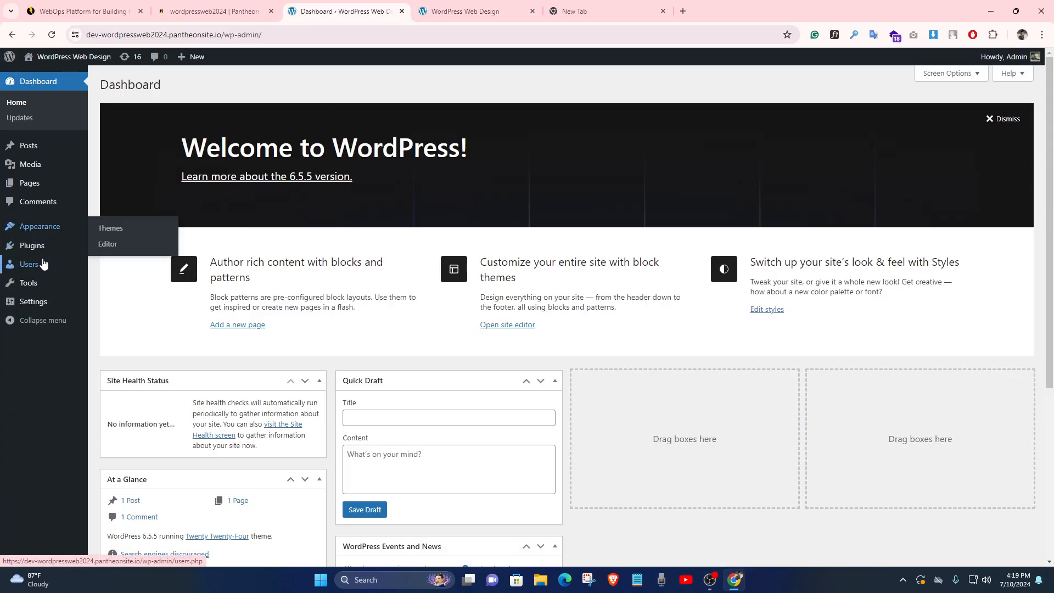
pyautogui.moveTo(64, 216)
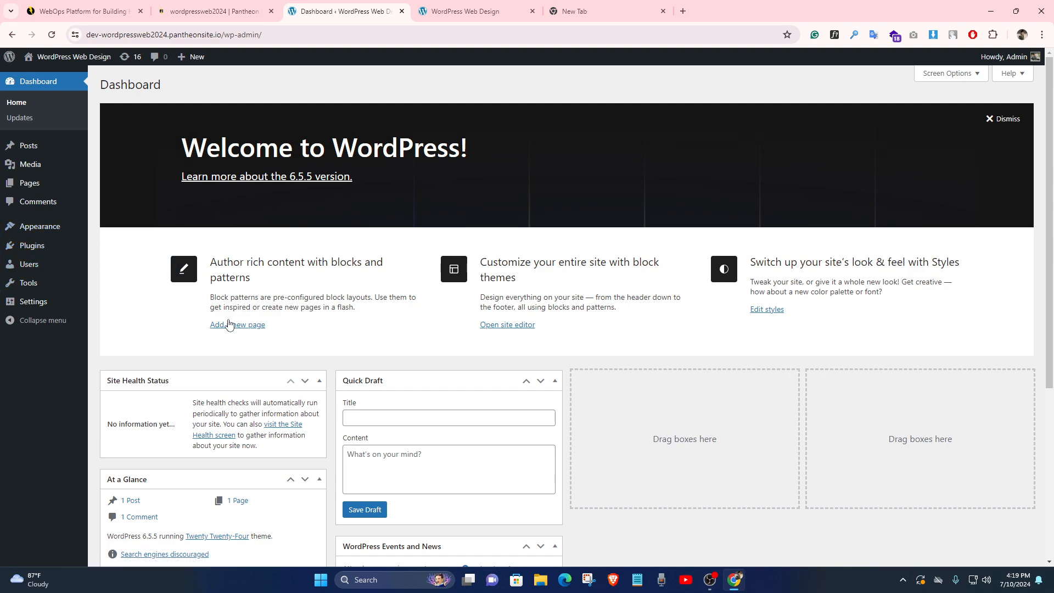
pyautogui.scroll(-4, 230, 329)
pyautogui.scroll(-1, 242, 336)
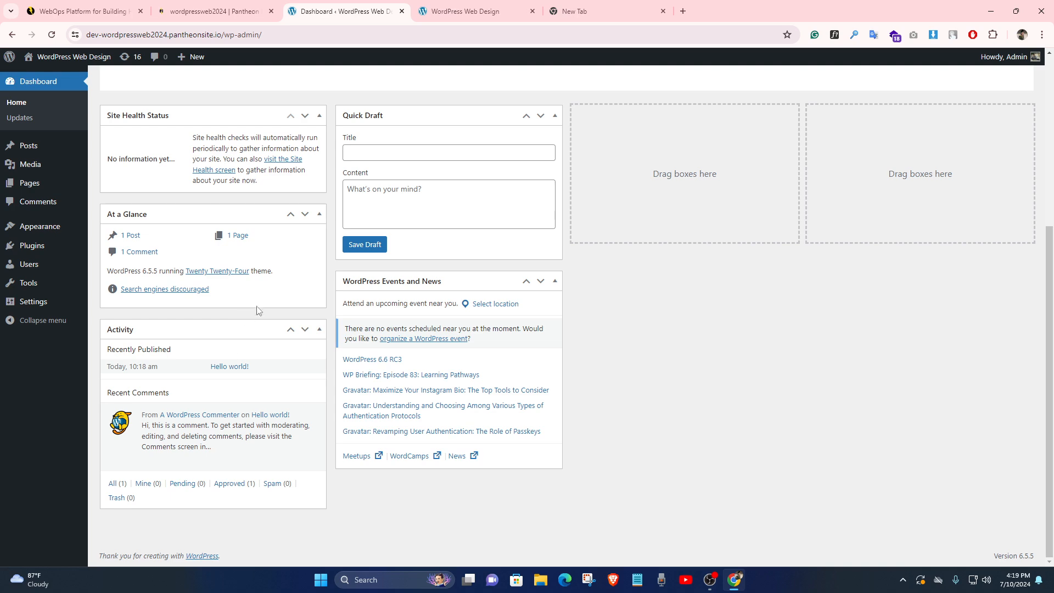
pyautogui.click(249, 6)
pyautogui.click(330, 8)
pyautogui.moveTo(70, 237)
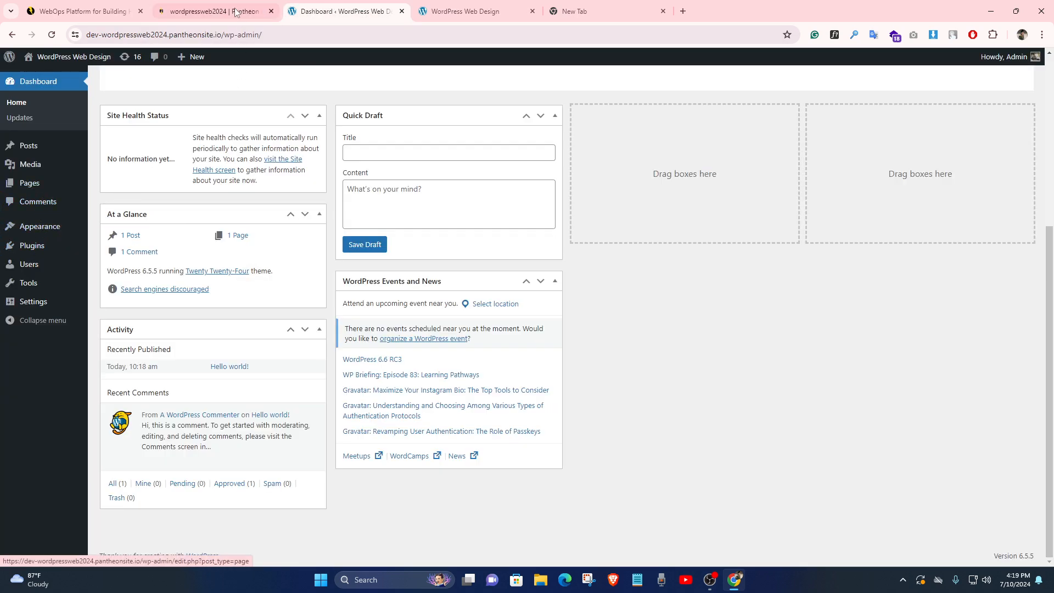
pyautogui.click(214, 11)
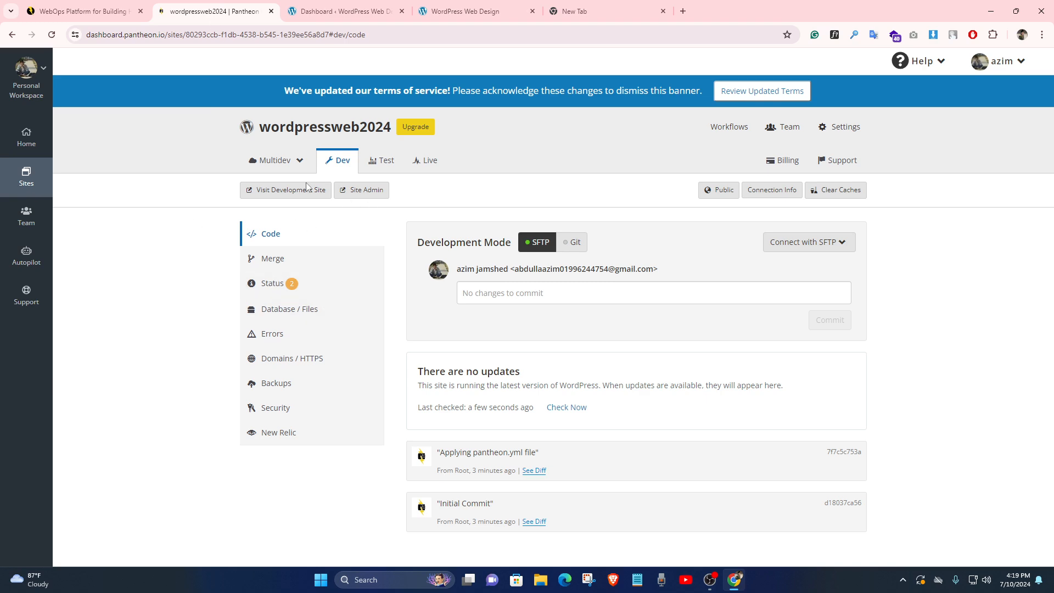
pyautogui.click(343, 10)
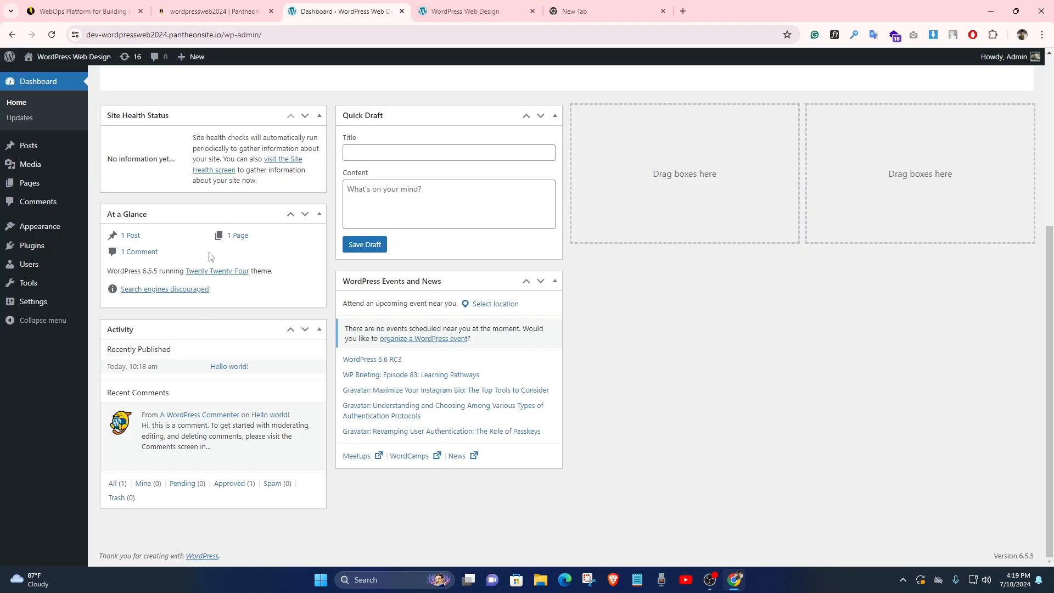
pyautogui.scroll(2, 335, 221)
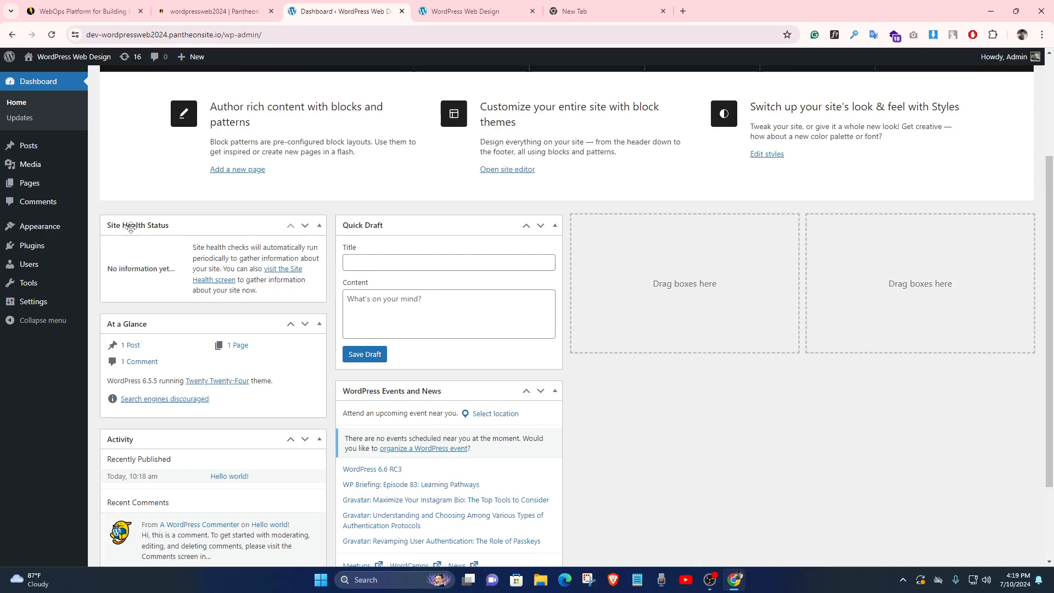
# Go to Appearance › Themes and activate Twenty Twenty-Three
pyautogui.click(50, 227)
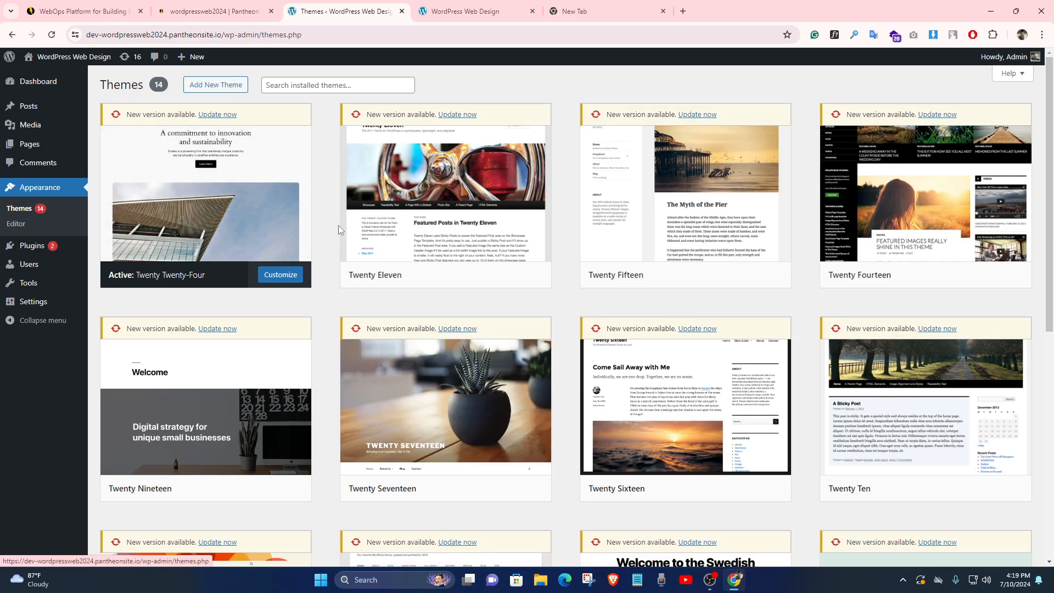
pyautogui.moveTo(346, 255)
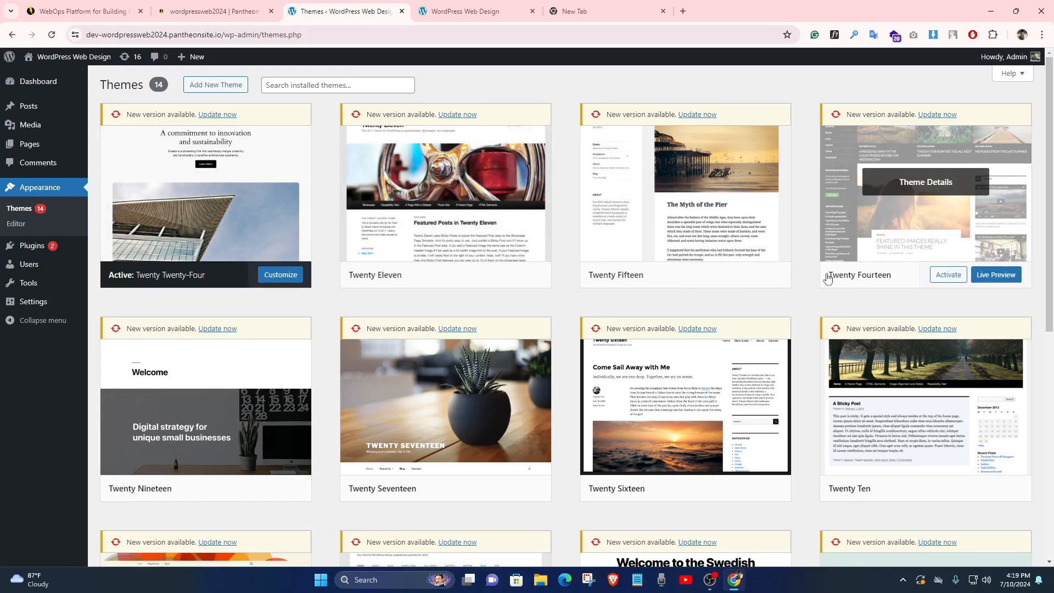
pyautogui.scroll(-1, 690, 271)
pyautogui.scroll(1, 317, 212)
pyautogui.scroll(-8, 317, 212)
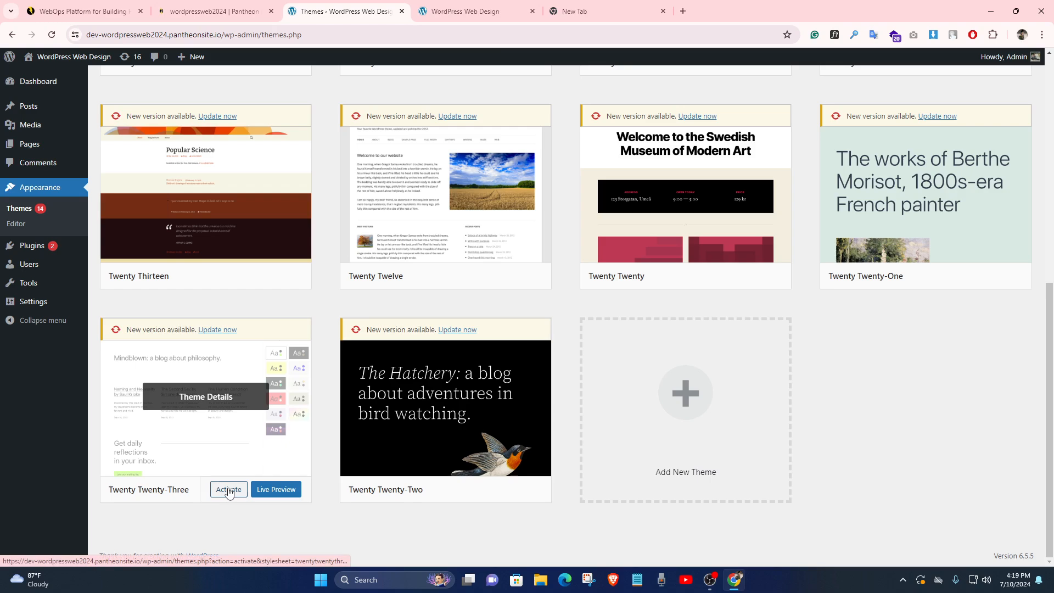
pyautogui.click(228, 491)
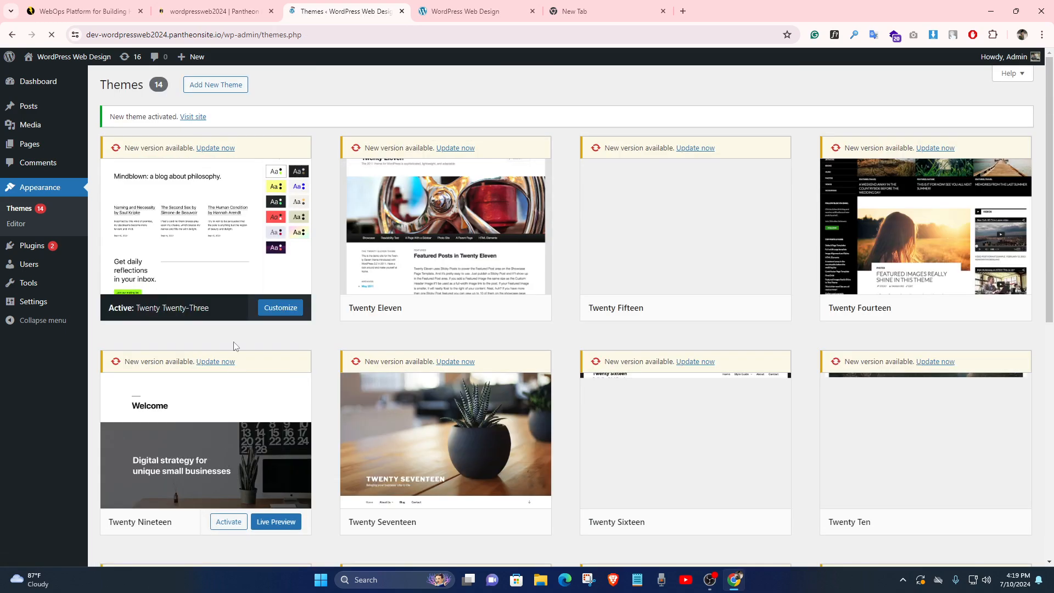
pyautogui.click(458, 11)
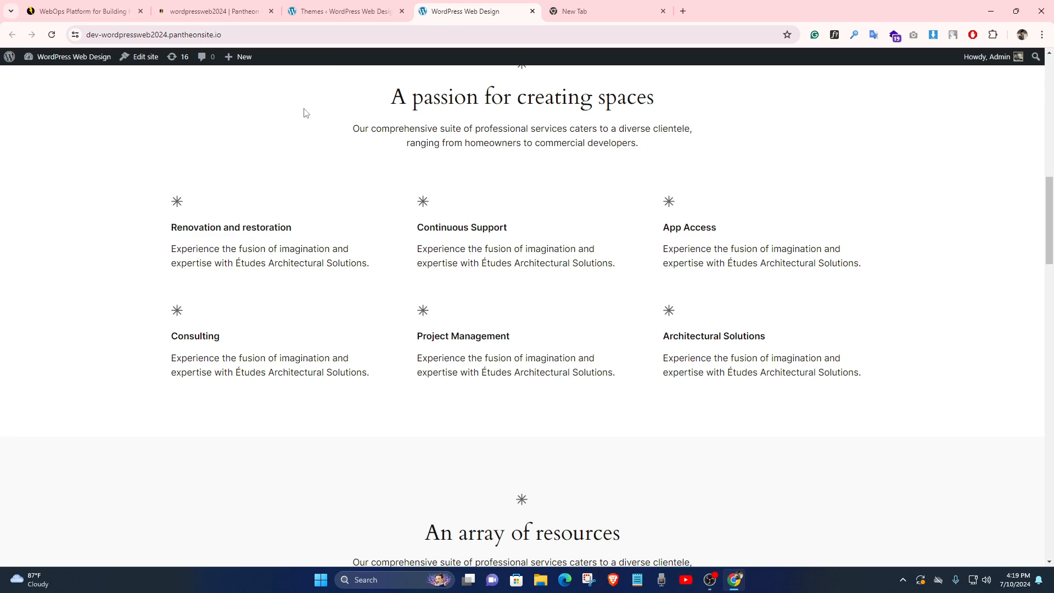
pyautogui.click(52, 35)
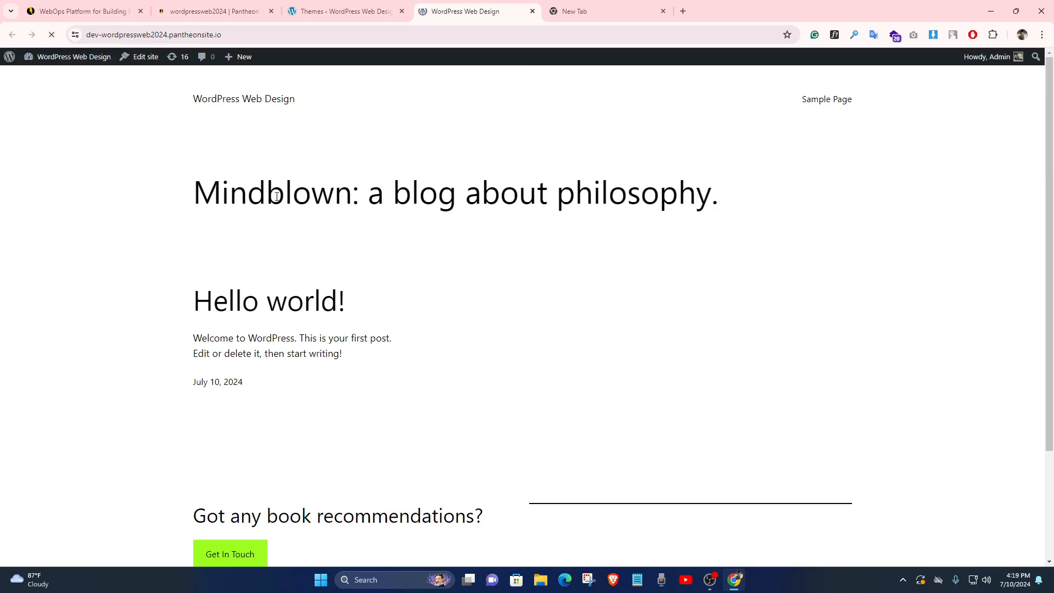
pyautogui.scroll(3, 370, 178)
pyautogui.scroll(-3, 301, 243)
pyautogui.moveTo(545, 398); pyautogui.dragTo(192, 313)
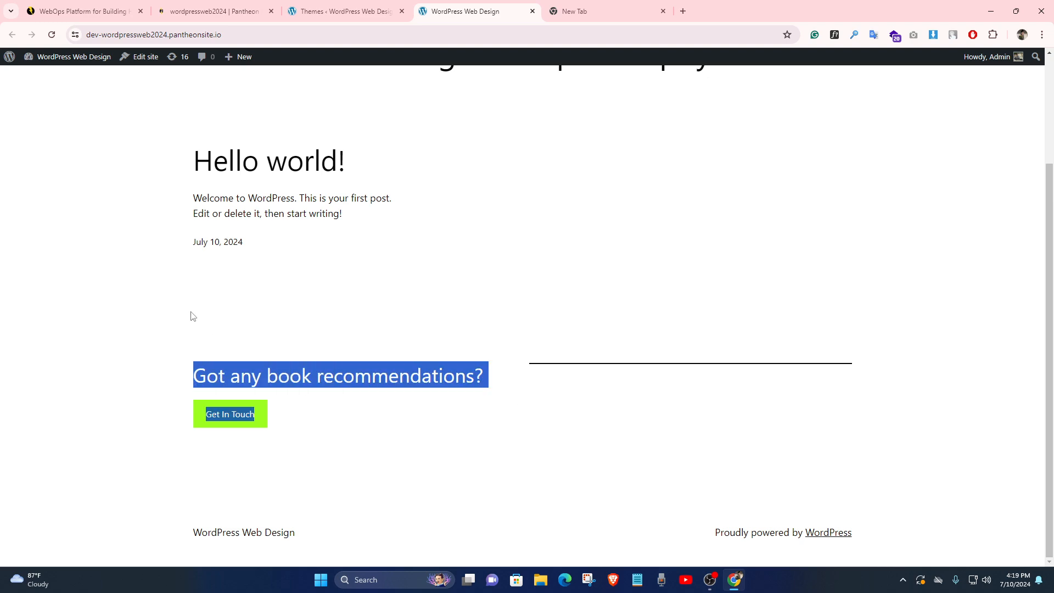
pyautogui.click(212, 286)
pyautogui.scroll(3, 240, 174)
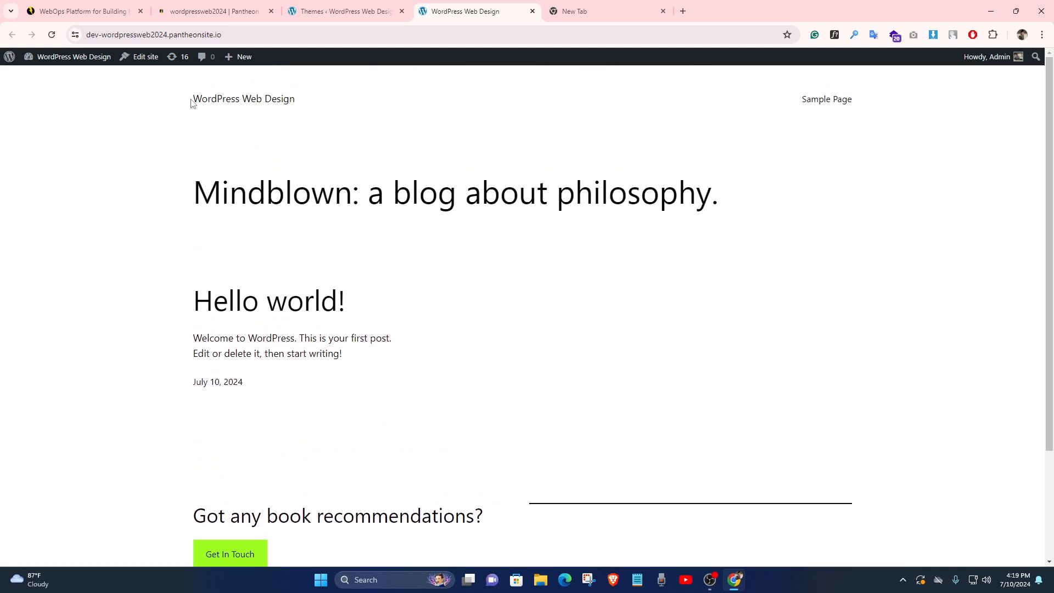
pyautogui.click(300, 35)
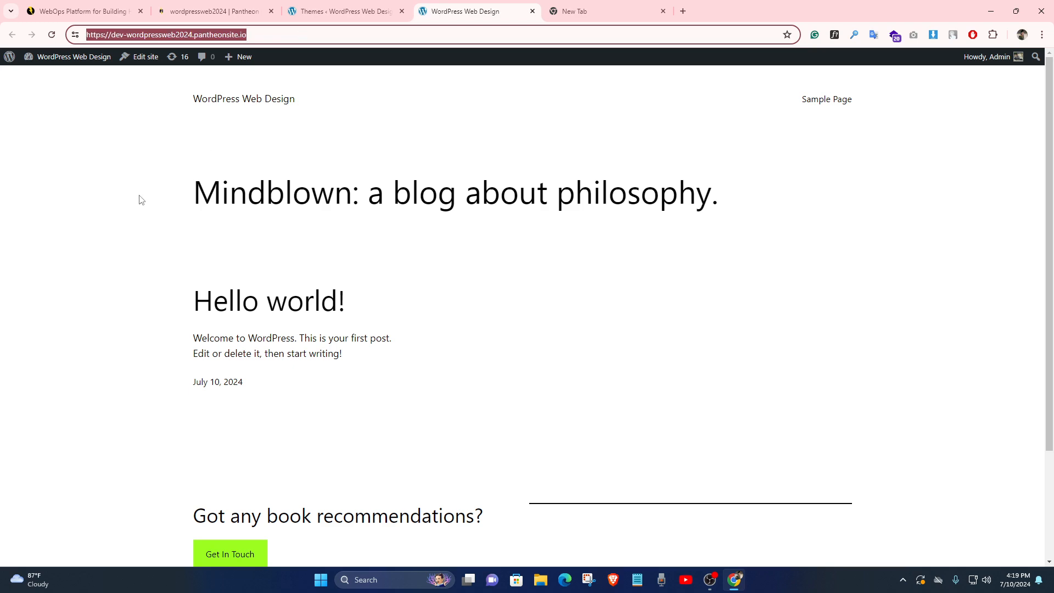
pyautogui.click(307, 11)
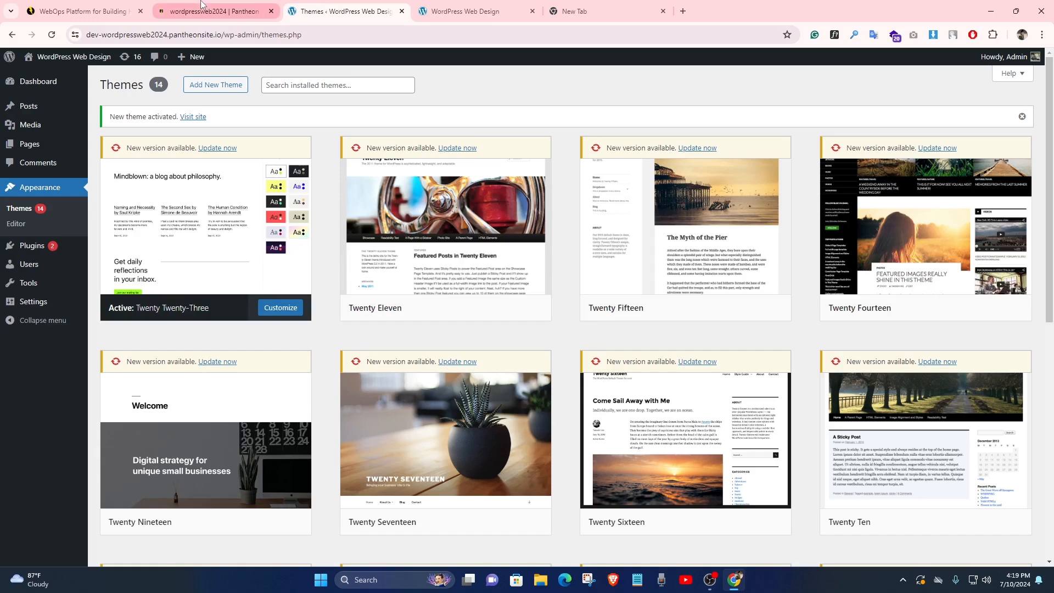
pyautogui.click(200, 4)
pyautogui.click(471, 7)
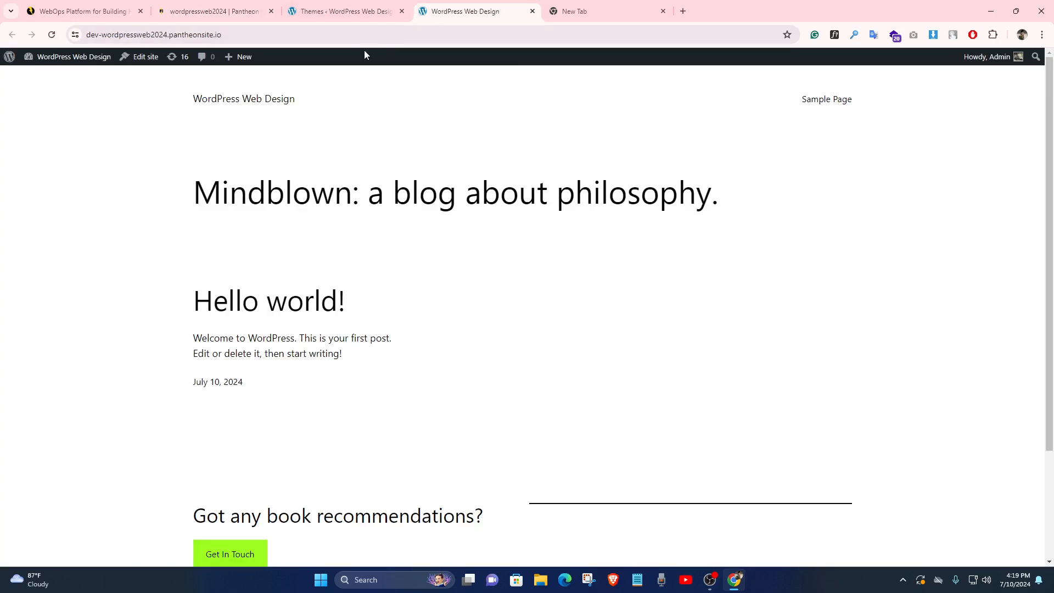
pyautogui.click(337, 35)
pyautogui.click(86, 160)
pyautogui.click(351, 10)
pyautogui.click(214, 11)
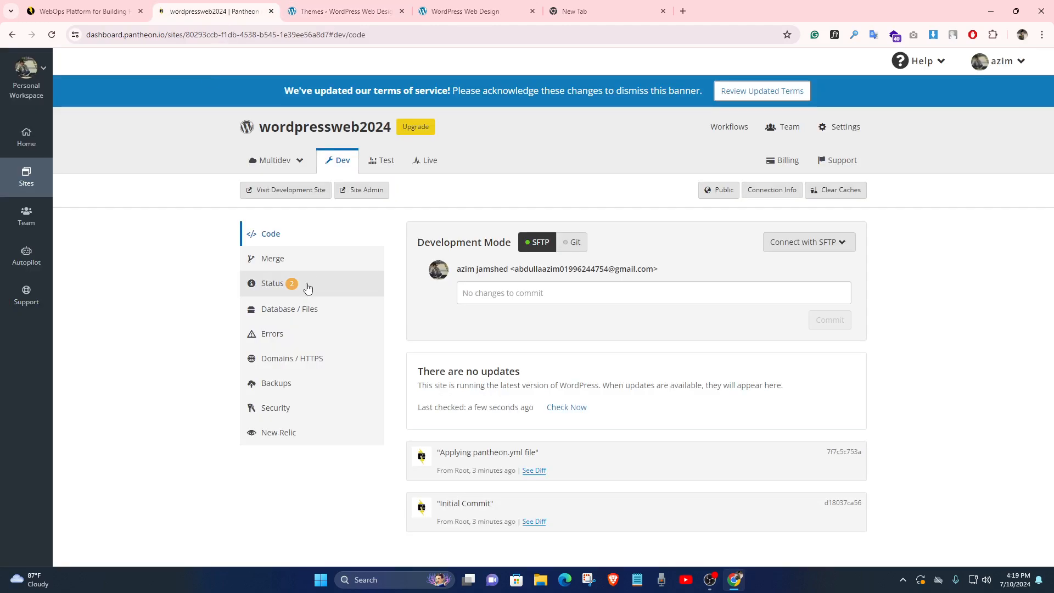
pyautogui.click(462, 7)
pyautogui.moveTo(225, 199); pyautogui.dragTo(421, 216)
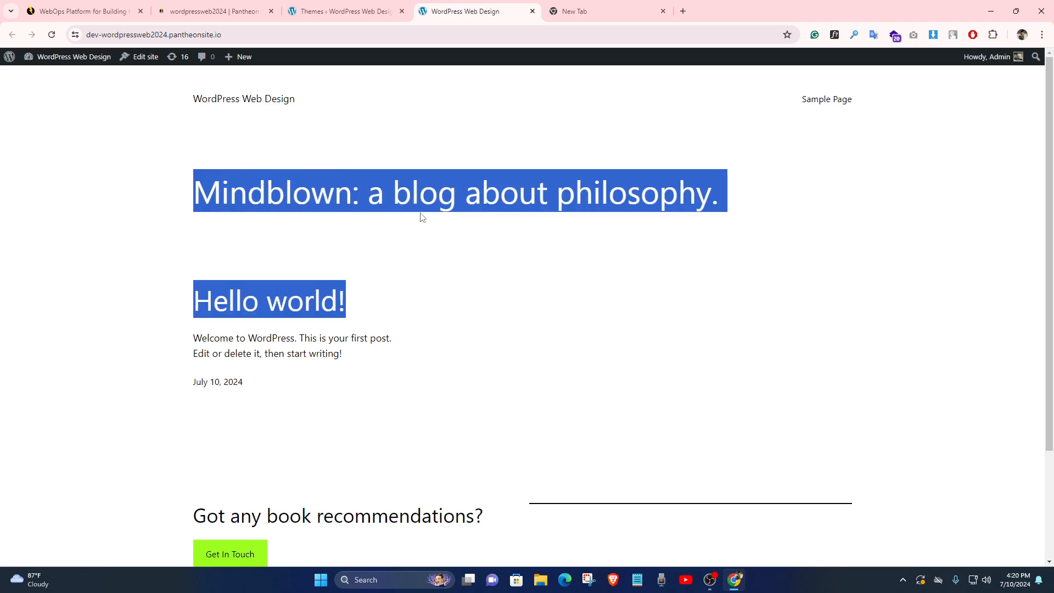
pyautogui.click(415, 204)
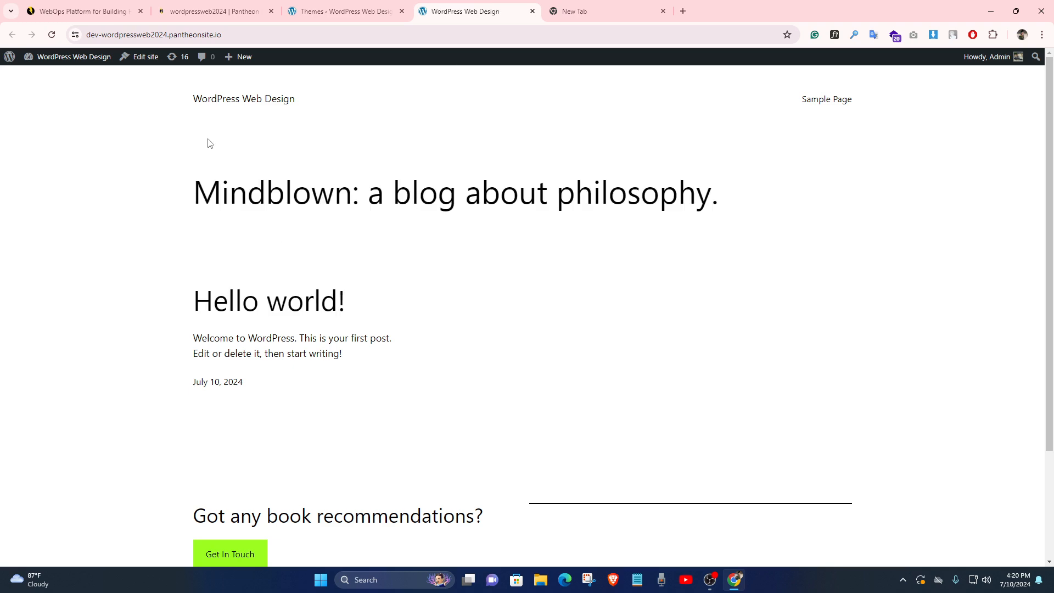
pyautogui.click(330, 35)
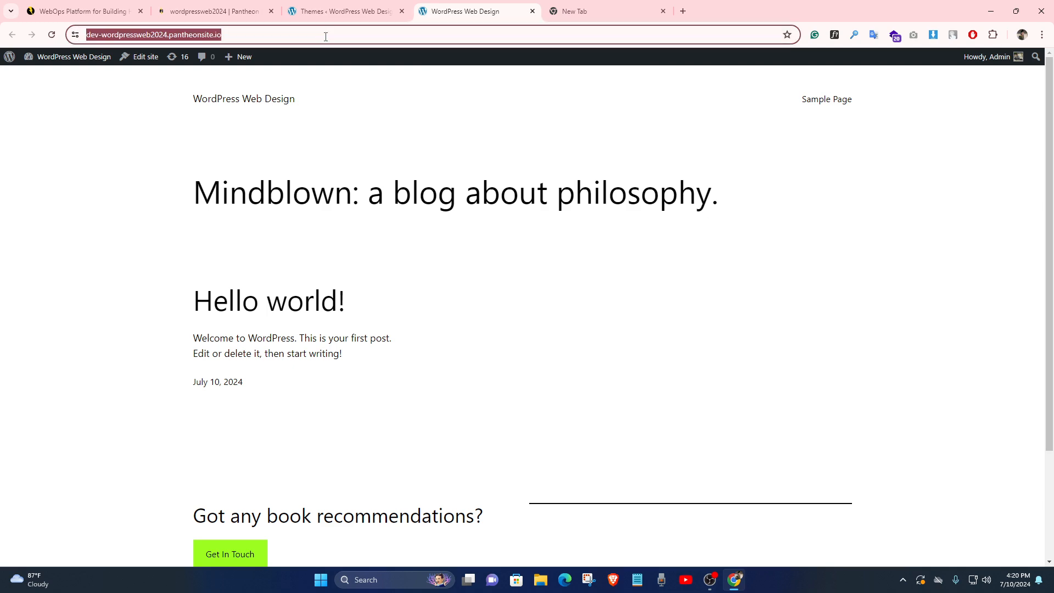
# Append /wp-admin to the front-page URL to load the WordPress admin Dashboard
pyautogui.click(335, 32)
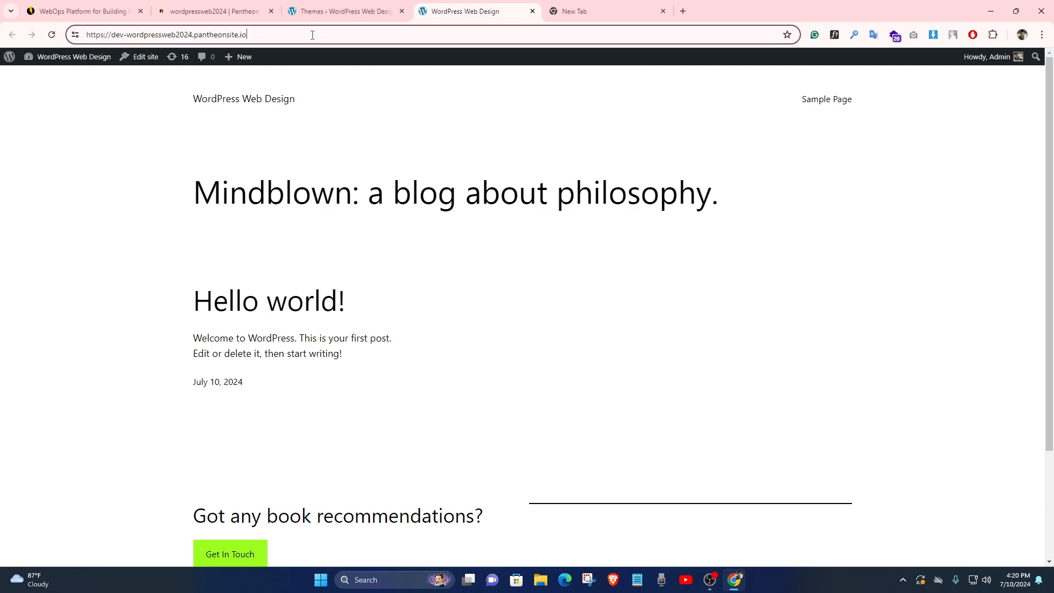
pyautogui.write('/')
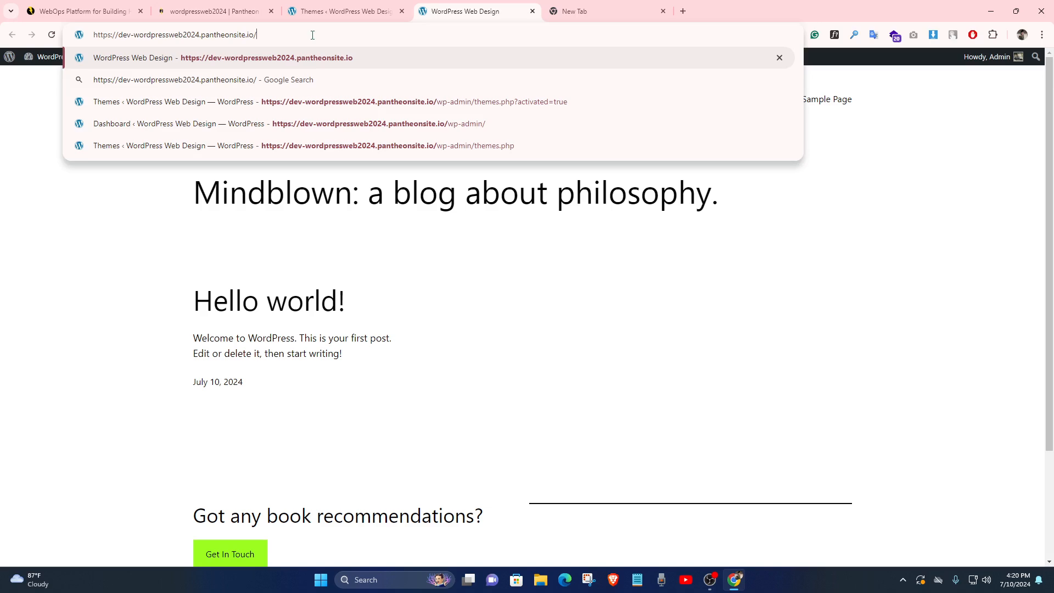
pyautogui.write('wp-admin')
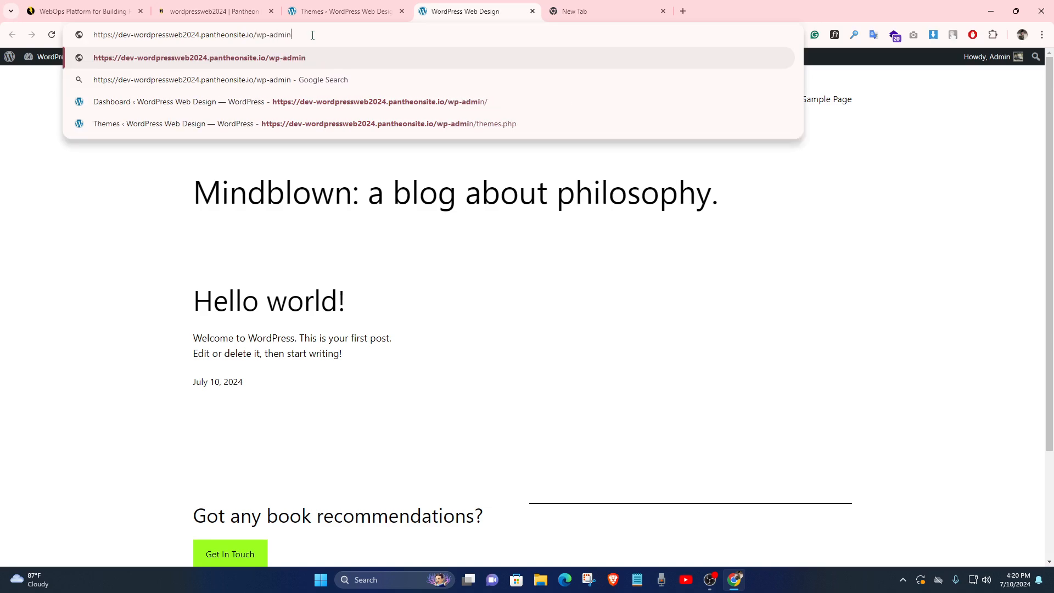
pyautogui.press('Return')
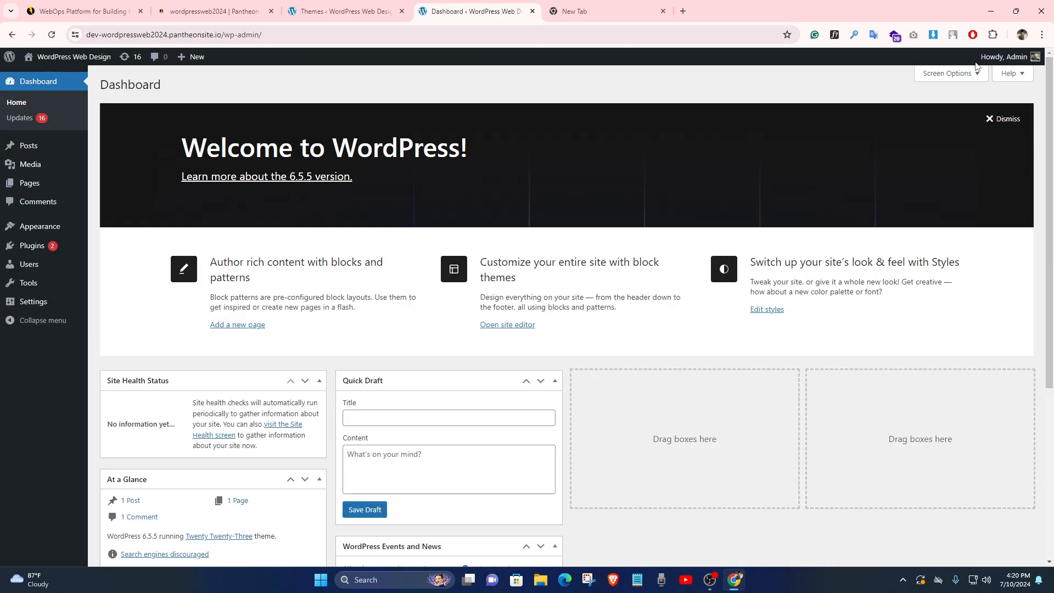
pyautogui.click(219, 5)
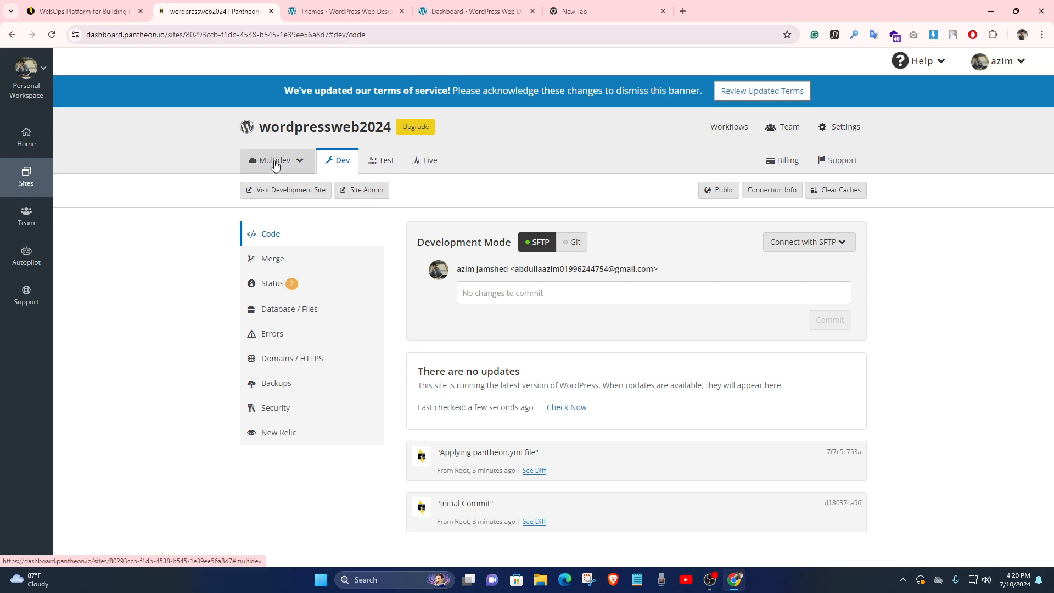
# Compare the Pantheon Dev code page with the WordPress Themes page
pyautogui.click(367, 10)
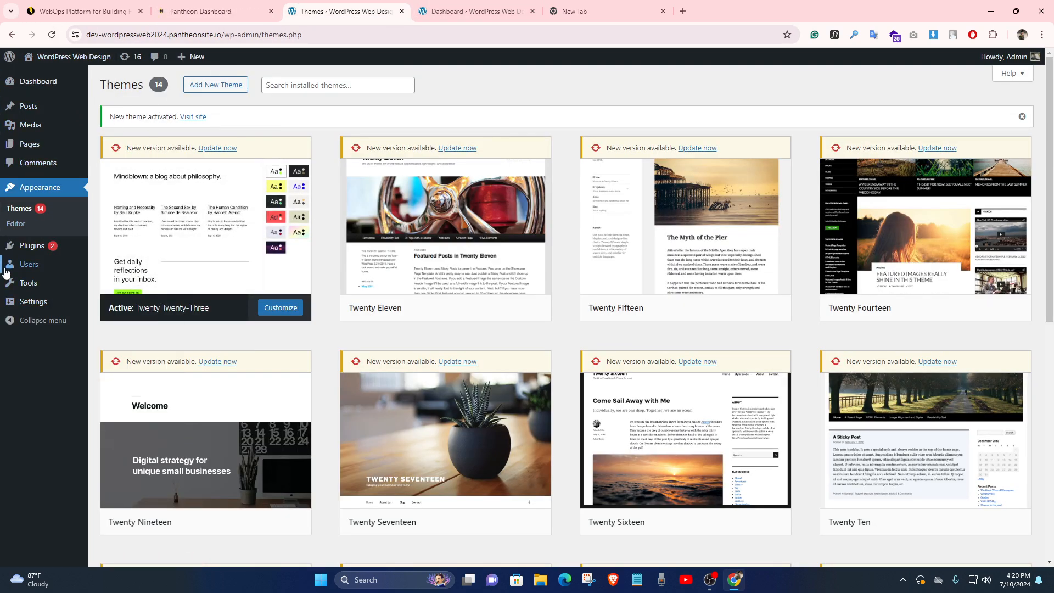
pyautogui.click(209, 11)
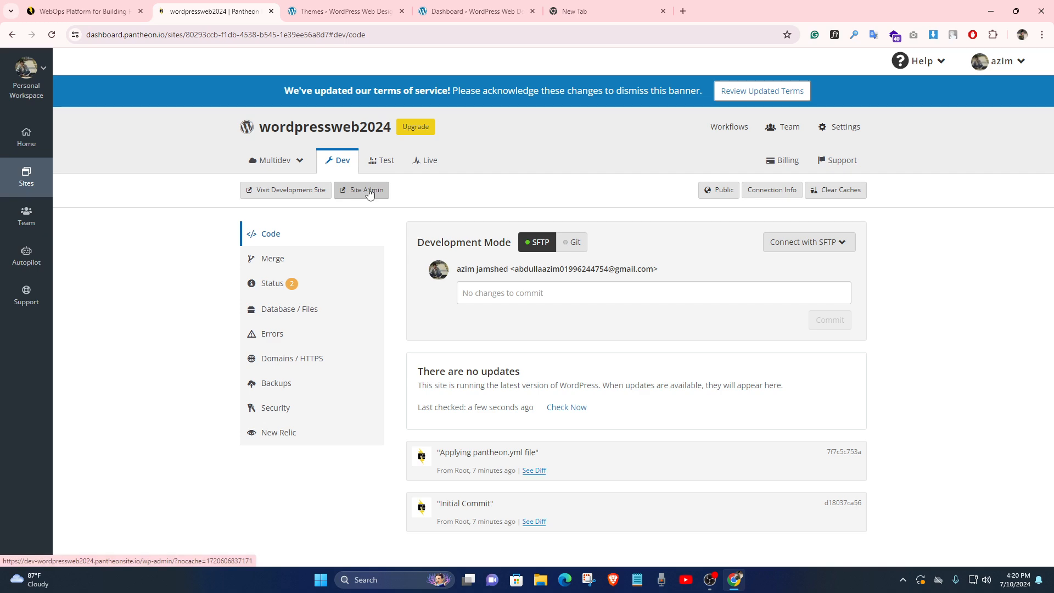
pyautogui.click(344, 11)
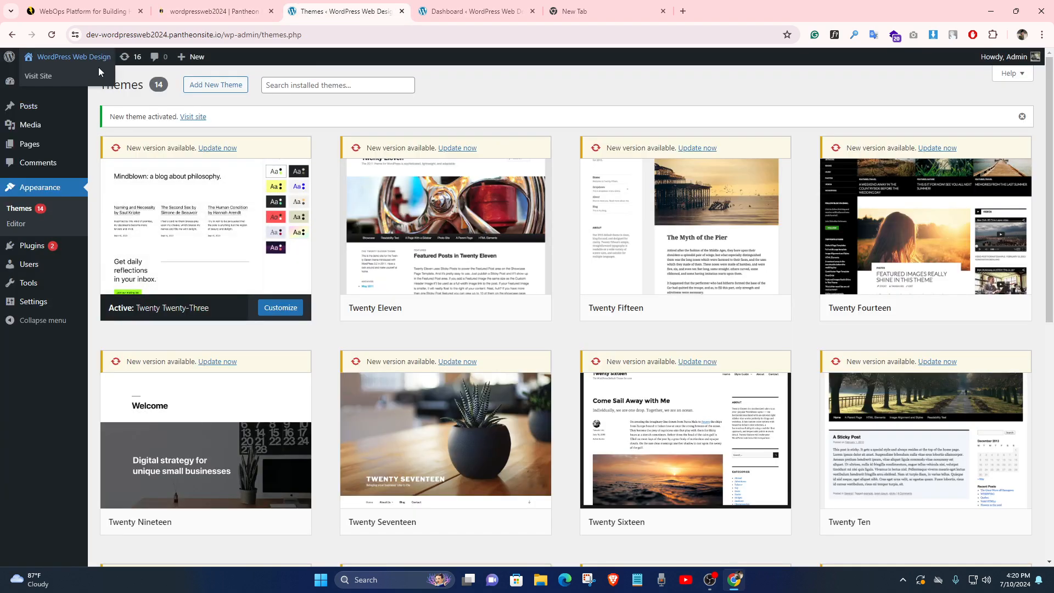
# Delete themes.php from the Themes page URL, leaving the site's wp-admin address
pyautogui.click(352, 34)
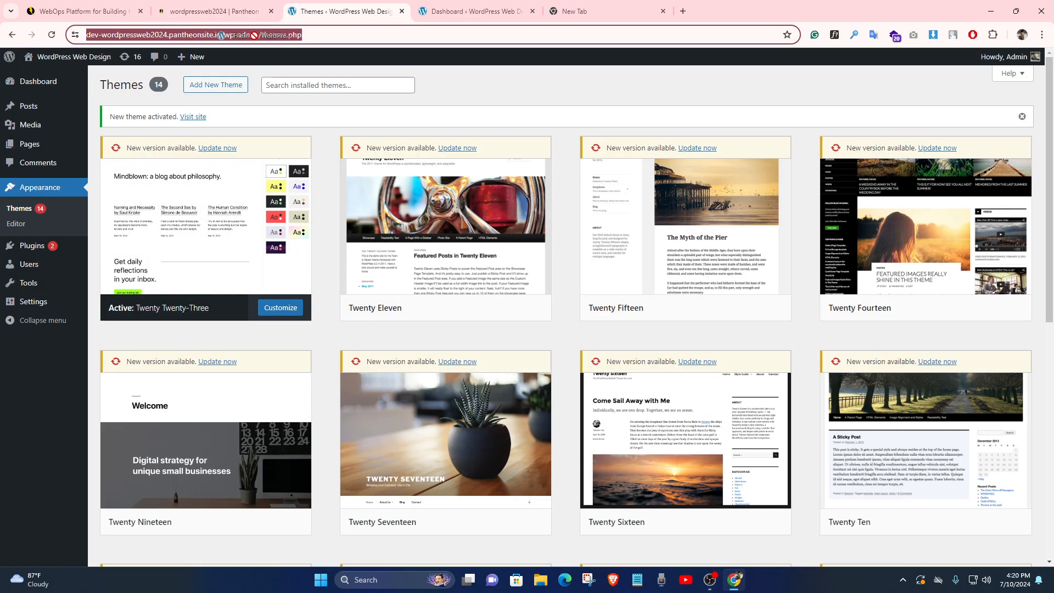
pyautogui.moveTo(254, 36); pyautogui.dragTo(381, 39)
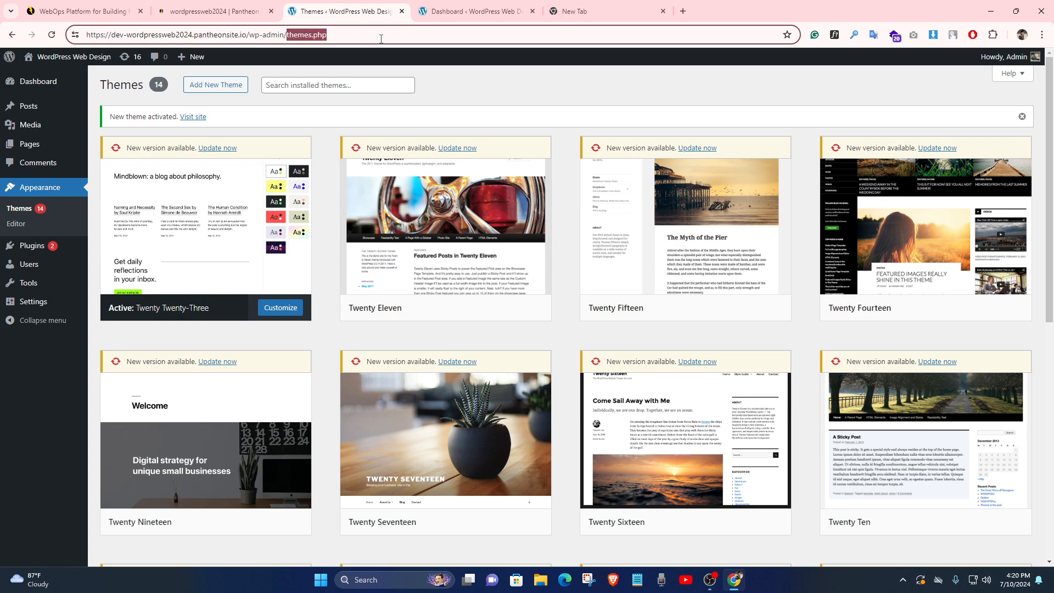
pyautogui.press('BackSpace')
pyautogui.hotkey('ctrl', 'a')
pyautogui.hotkey('ctrl', 'c')
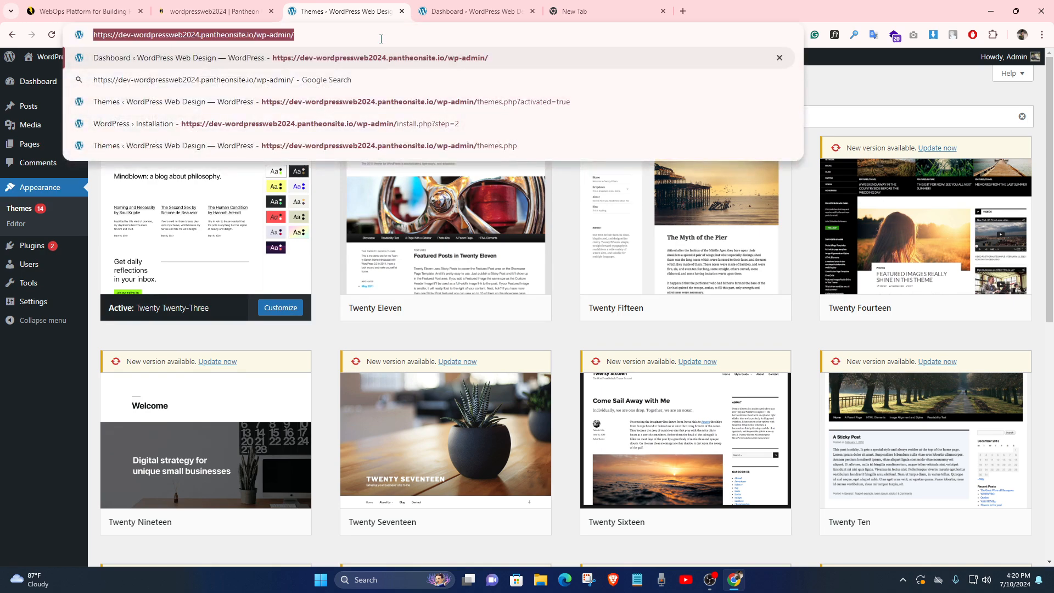
pyautogui.click(381, 39)
# Open the wp-admin URL in an incognito window and fill in the saved Admin login
pyautogui.hotkey('ctrl', 'shift', 'n')
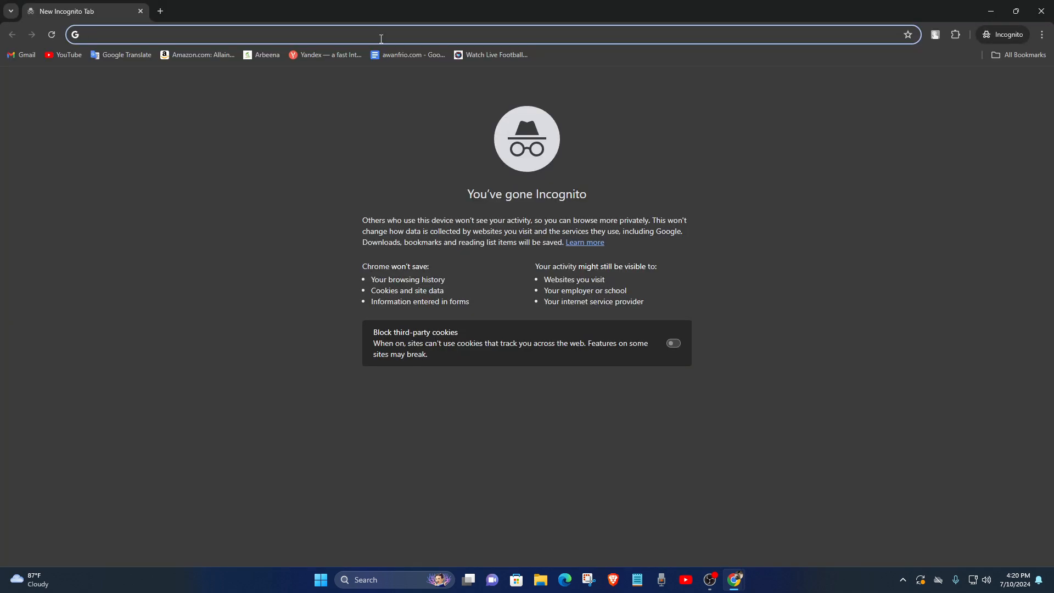
pyautogui.hotkey('ctrl', 'v')
pyautogui.press('Return')
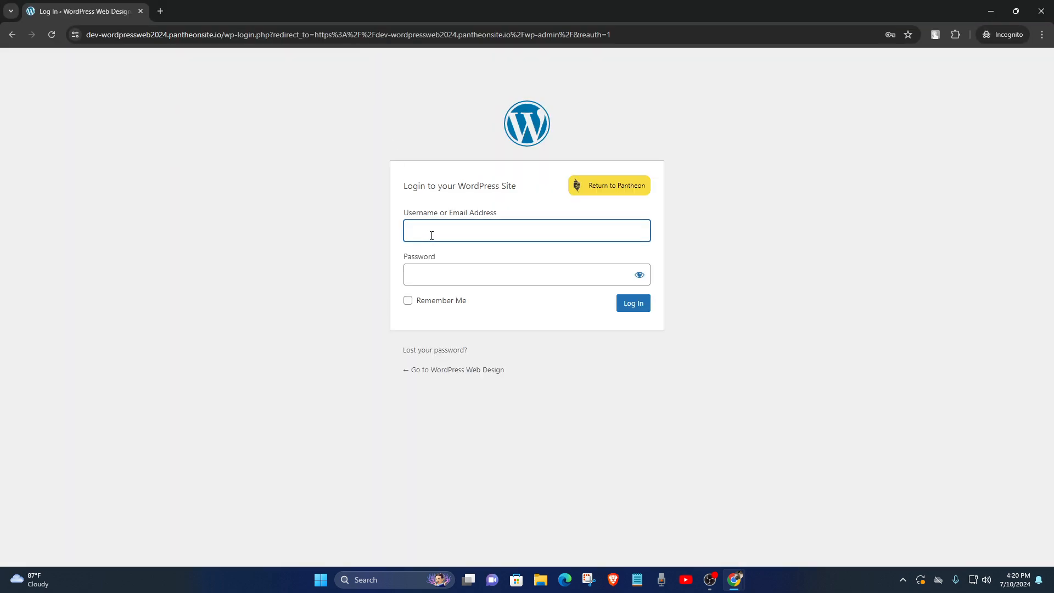
pyautogui.click(431, 236)
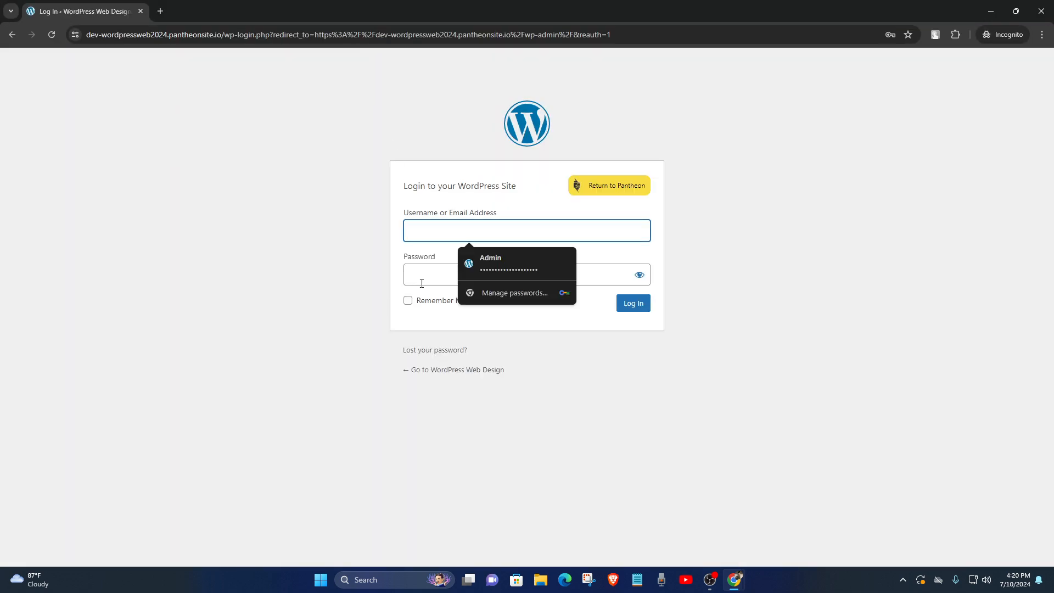
pyautogui.click(422, 283)
pyautogui.click(433, 233)
pyautogui.click(489, 259)
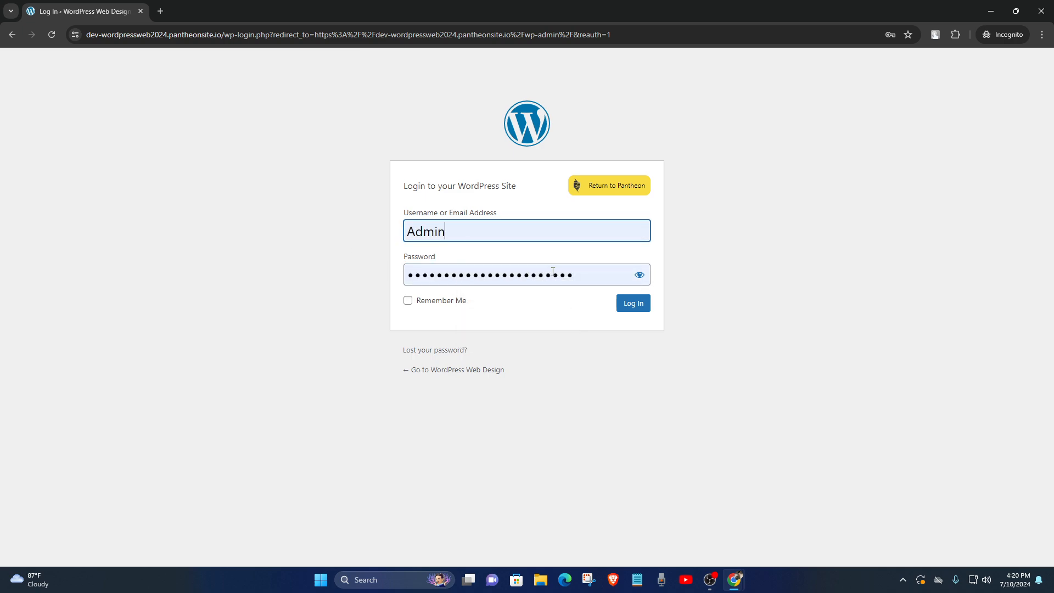
pyautogui.moveTo(589, 273); pyautogui.dragTo(379, 279)
pyautogui.click(332, 279)
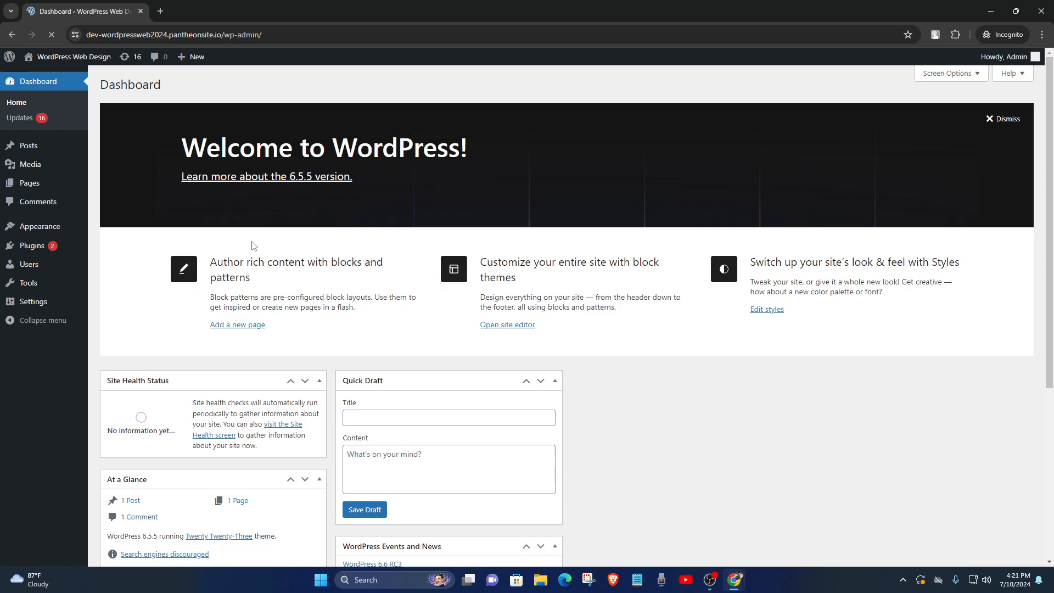
# Check the loaded WordPress Dashboard and its wp-admin address in the incognito window
pyautogui.scroll(-3, 209, 236)
pyautogui.scroll(3, 62, 232)
pyautogui.scroll(-2, 128, 313)
pyautogui.scroll(-3, 127, 313)
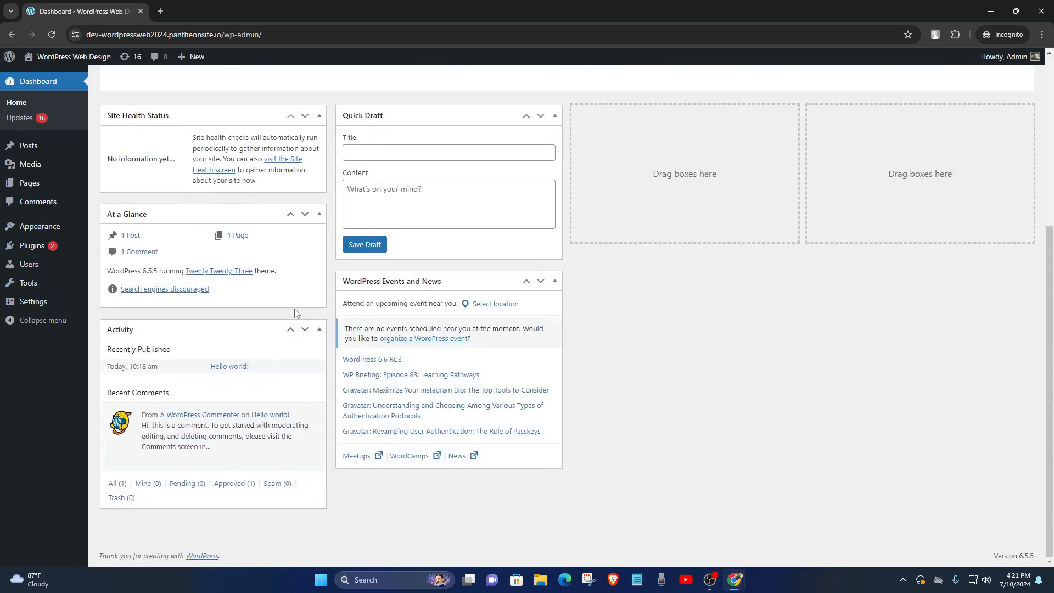
pyautogui.scroll(5, 297, 313)
pyautogui.click(322, 36)
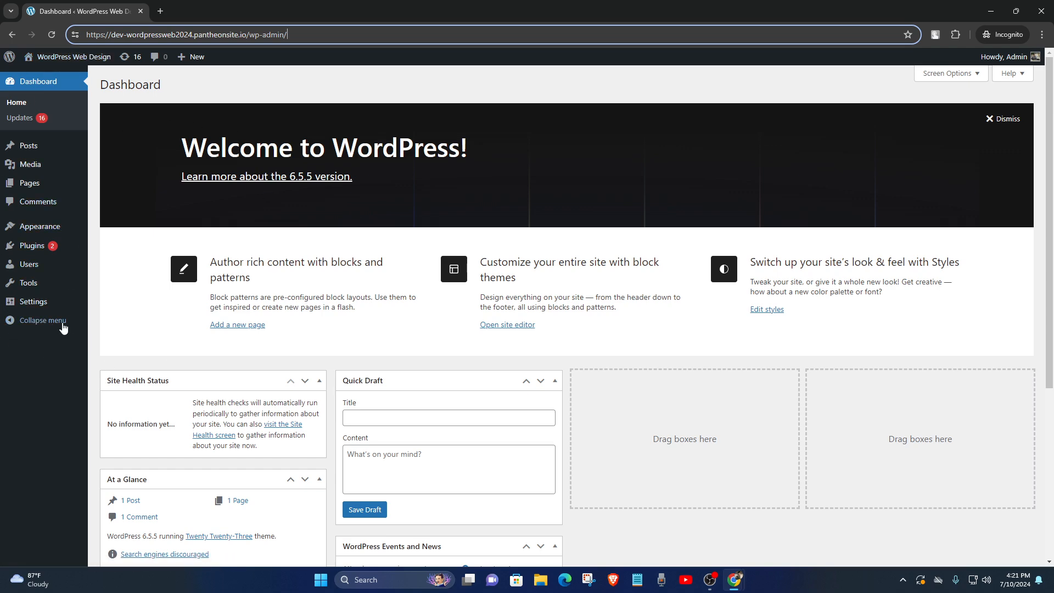
pyautogui.moveTo(50, 245)
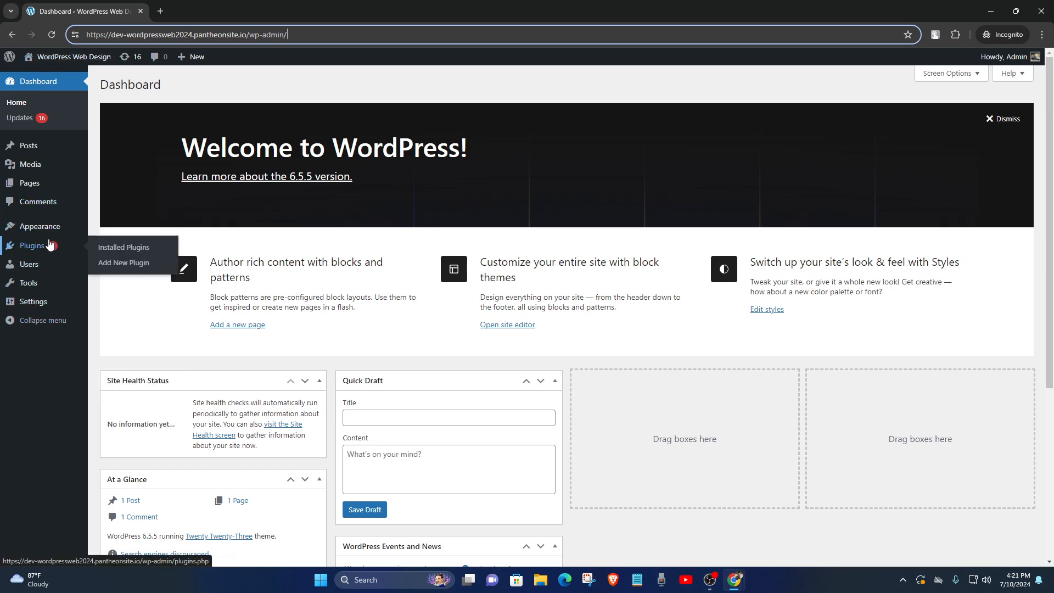
pyautogui.moveTo(32, 190)
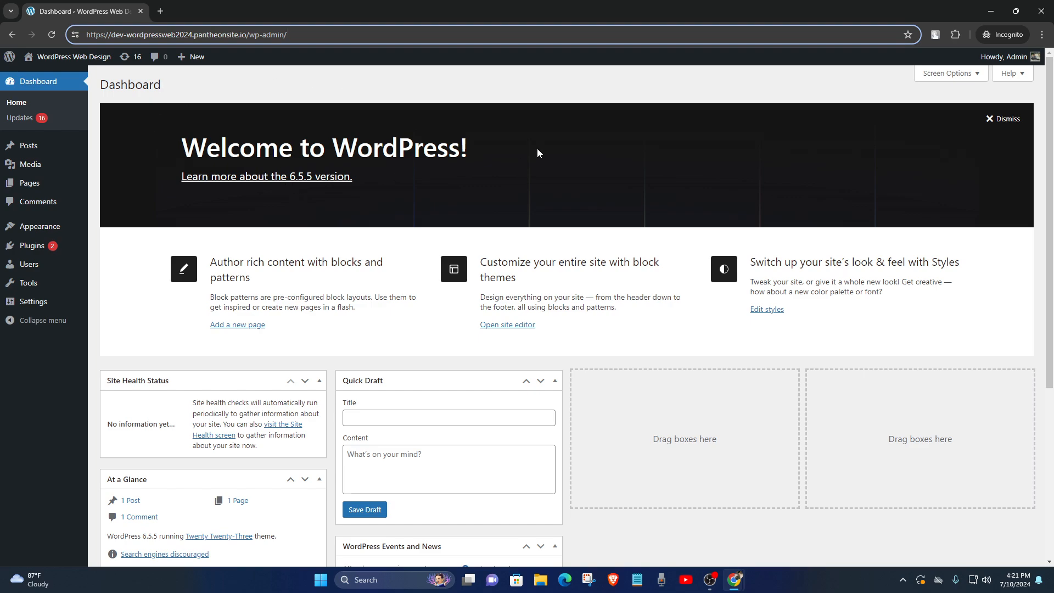
pyautogui.click(709, 587)
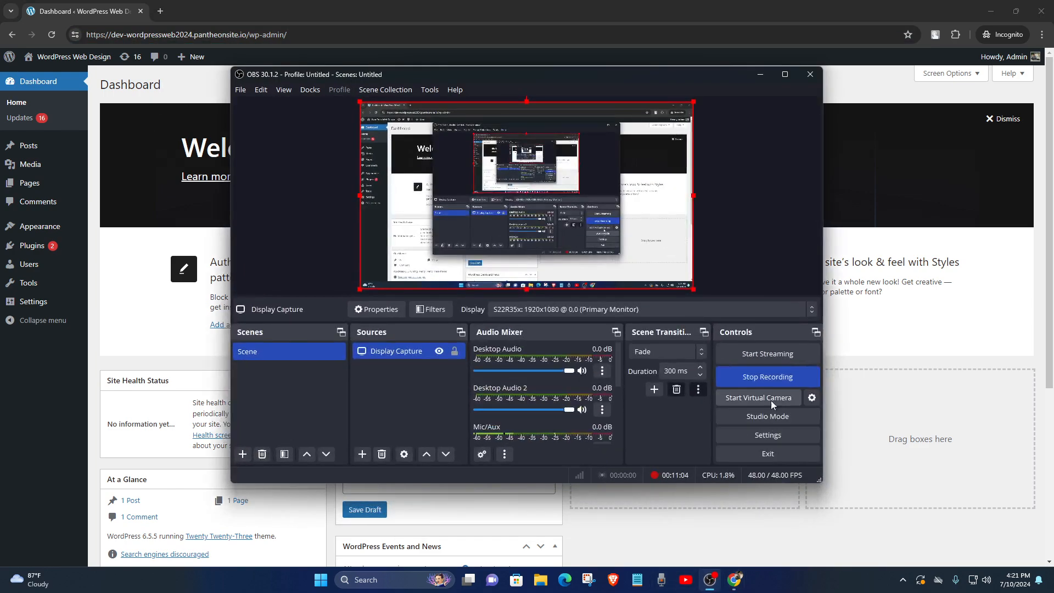